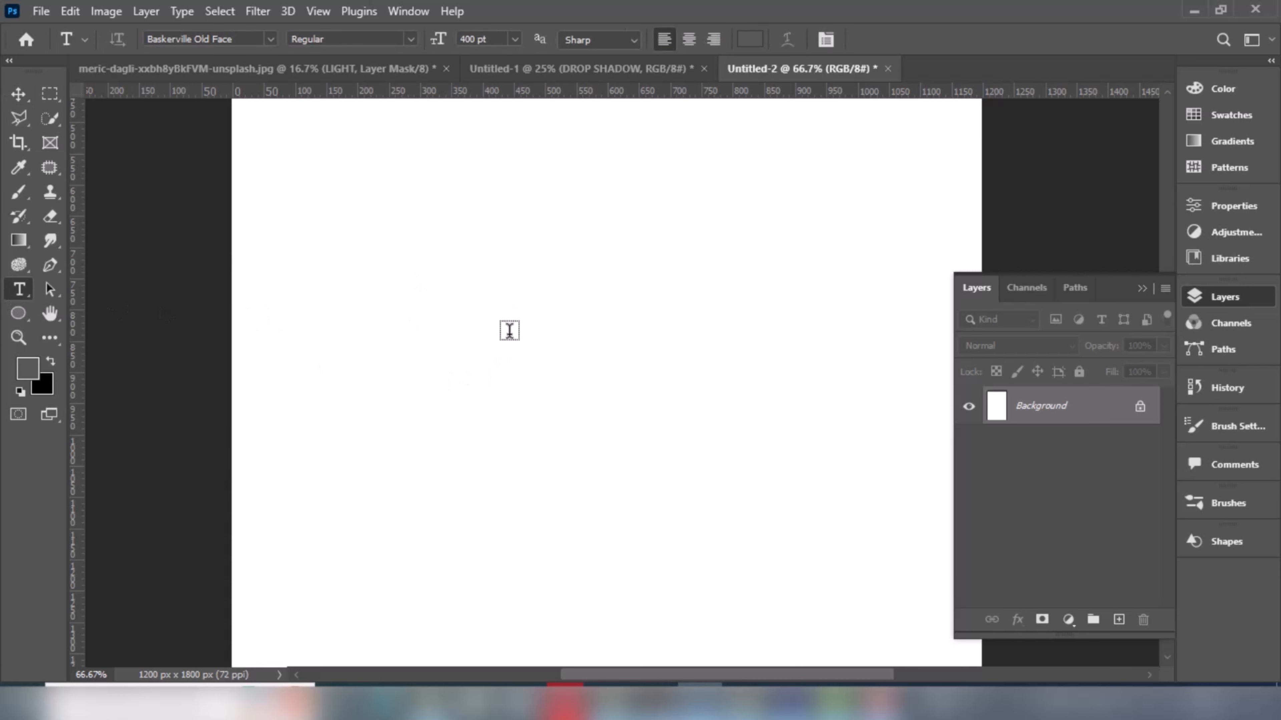
# Add the letter Z as a text layer in 400 pt Baskerville Old Face and move it to the canvas middle.
pyautogui.click(434, 375)
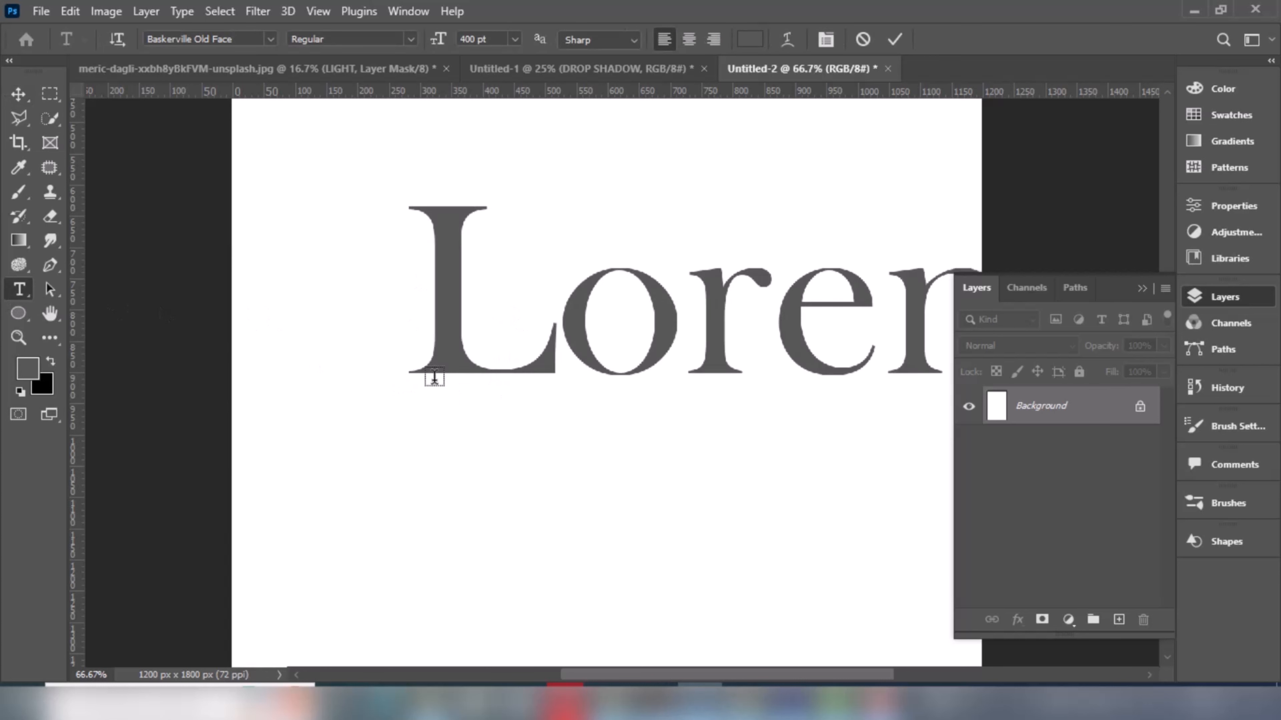
pyautogui.write('Z')
pyautogui.click(18, 94)
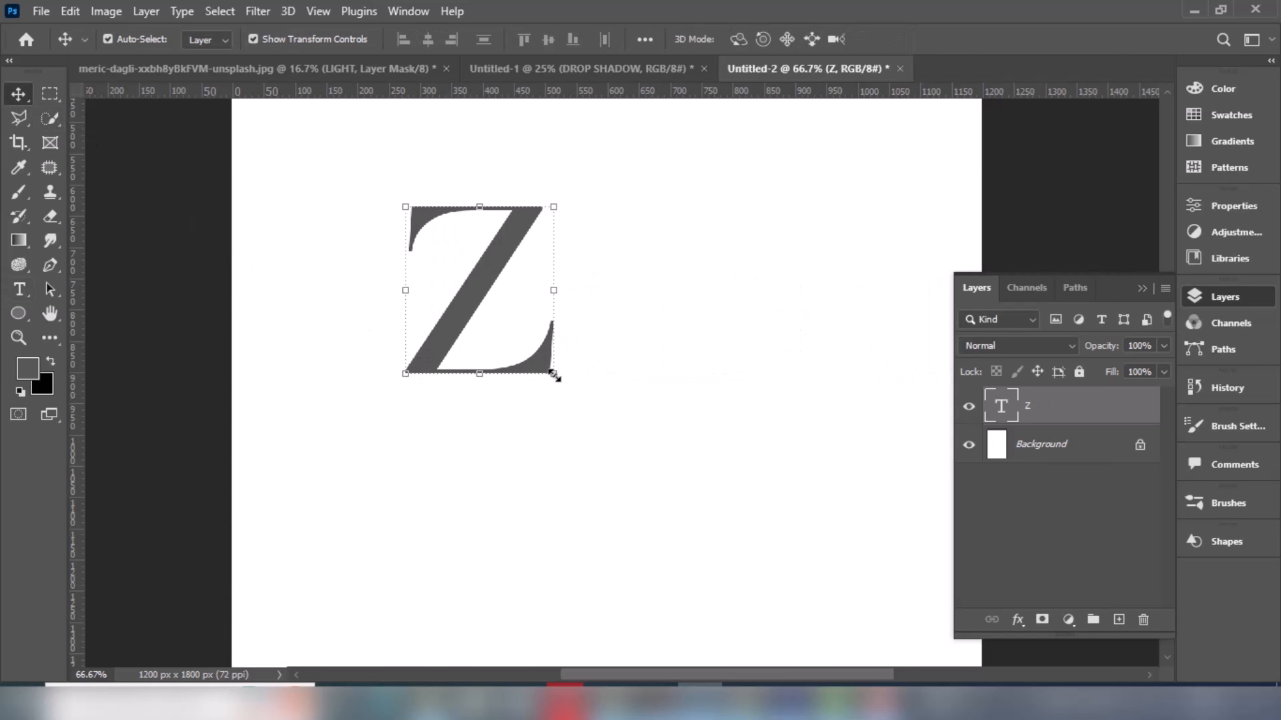
pyautogui.moveTo(539, 374); pyautogui.dragTo(666, 438)
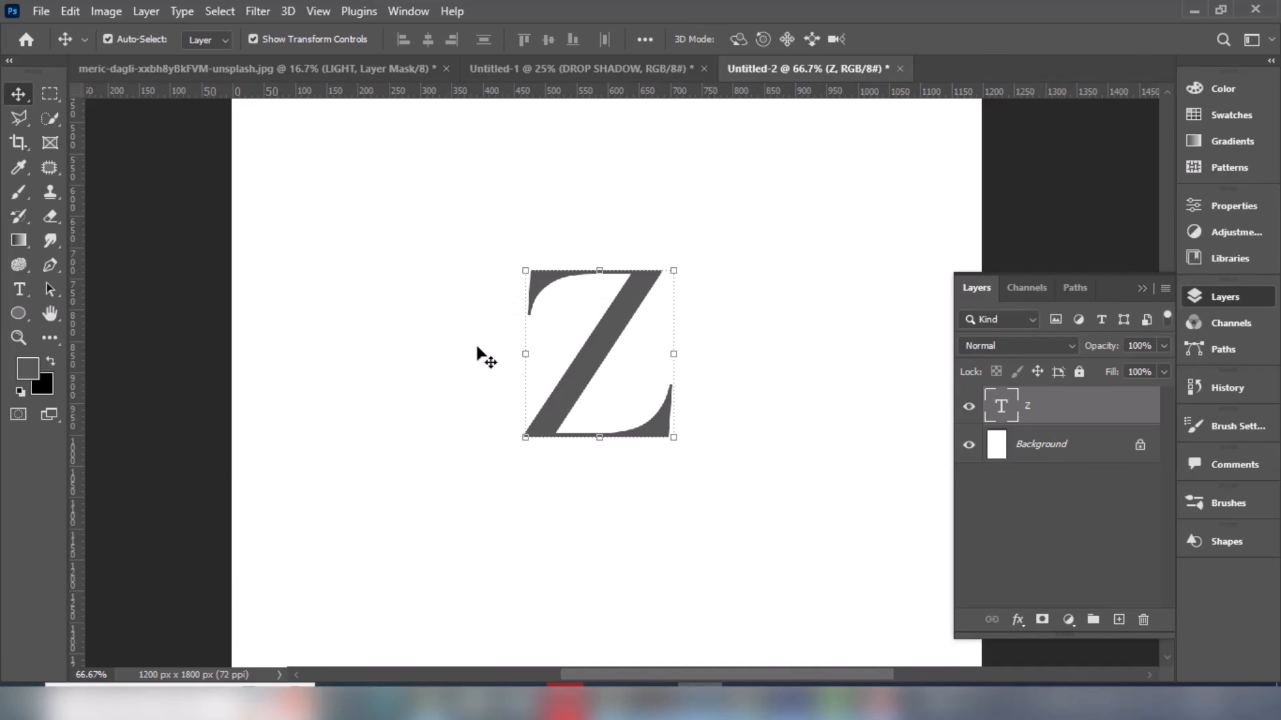
pyautogui.click(491, 328)
# Place Model.png as an embedded image above the Z layer and flip it horizontally.
pyautogui.click(40, 11)
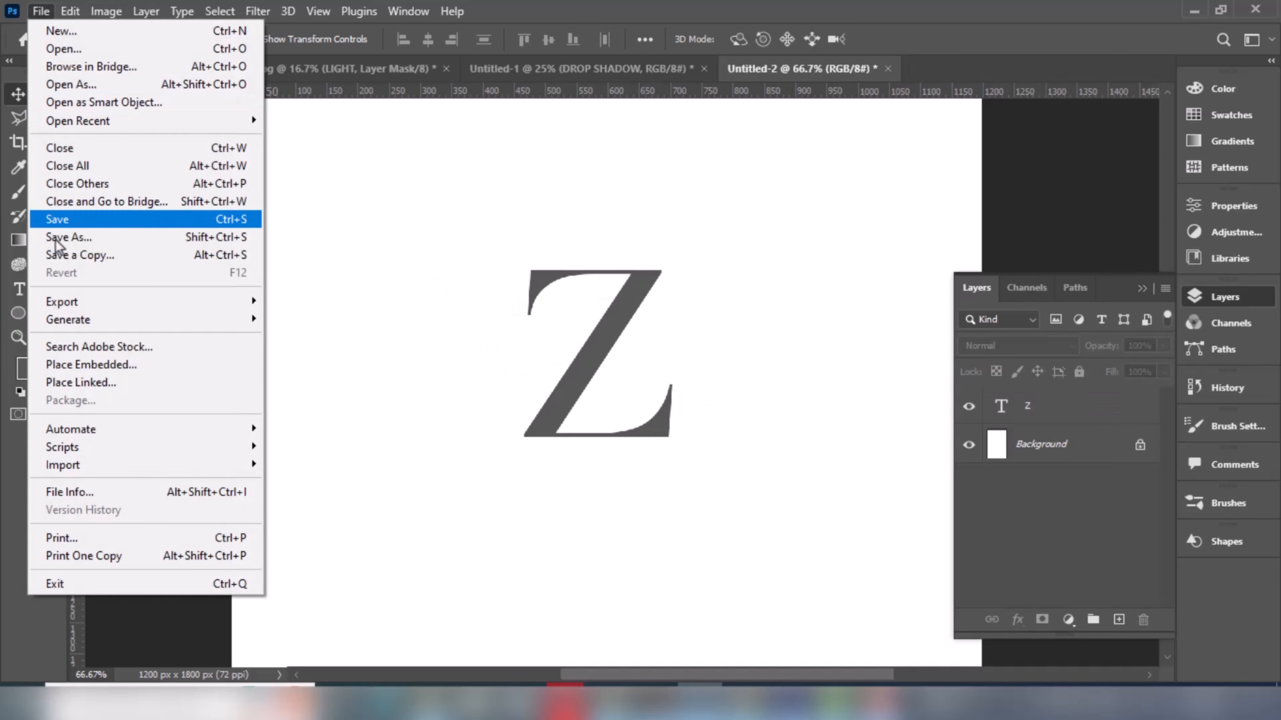
pyautogui.click(66, 364)
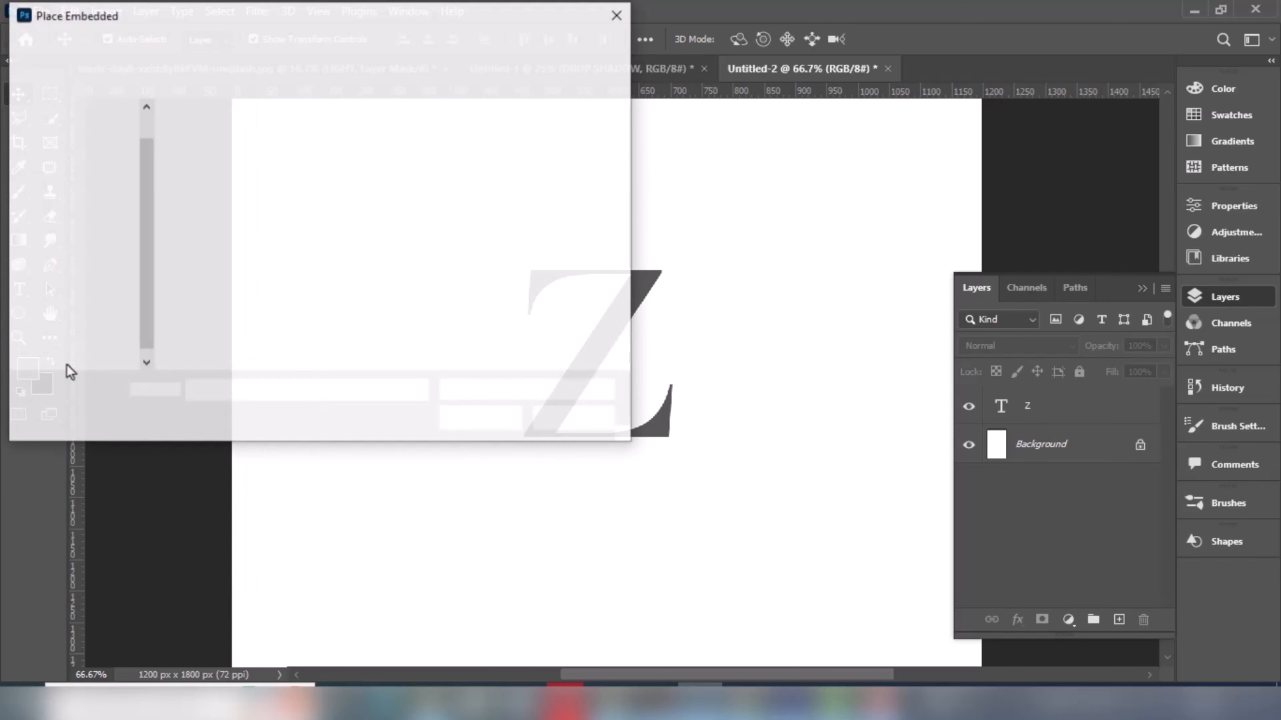
pyautogui.click(217, 162)
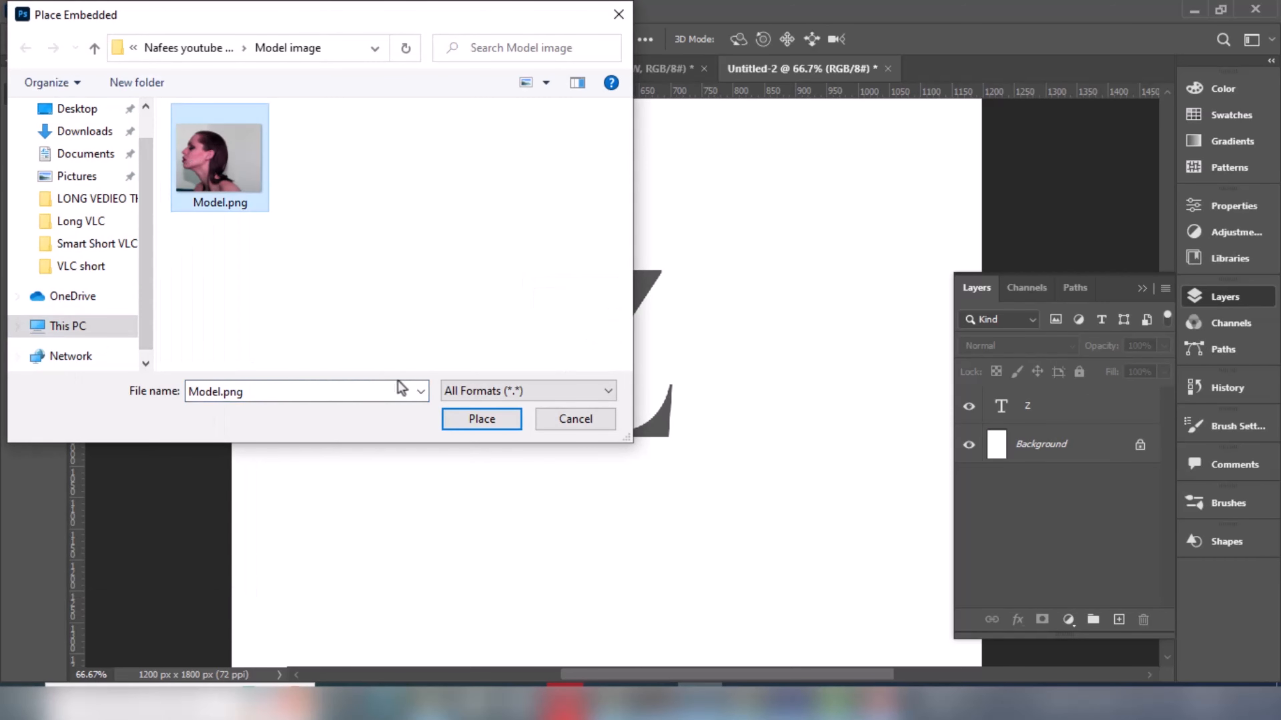
pyautogui.click(481, 421)
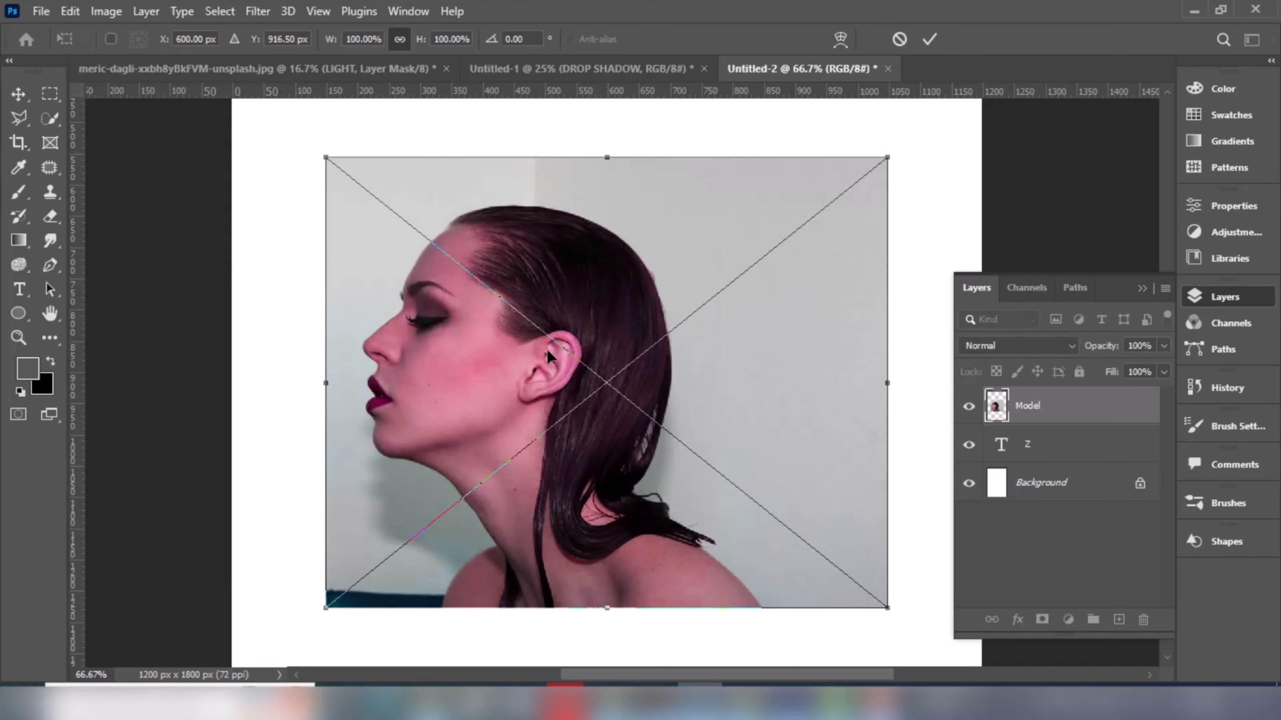
pyautogui.rightClick(547, 356)
pyautogui.click(657, 657)
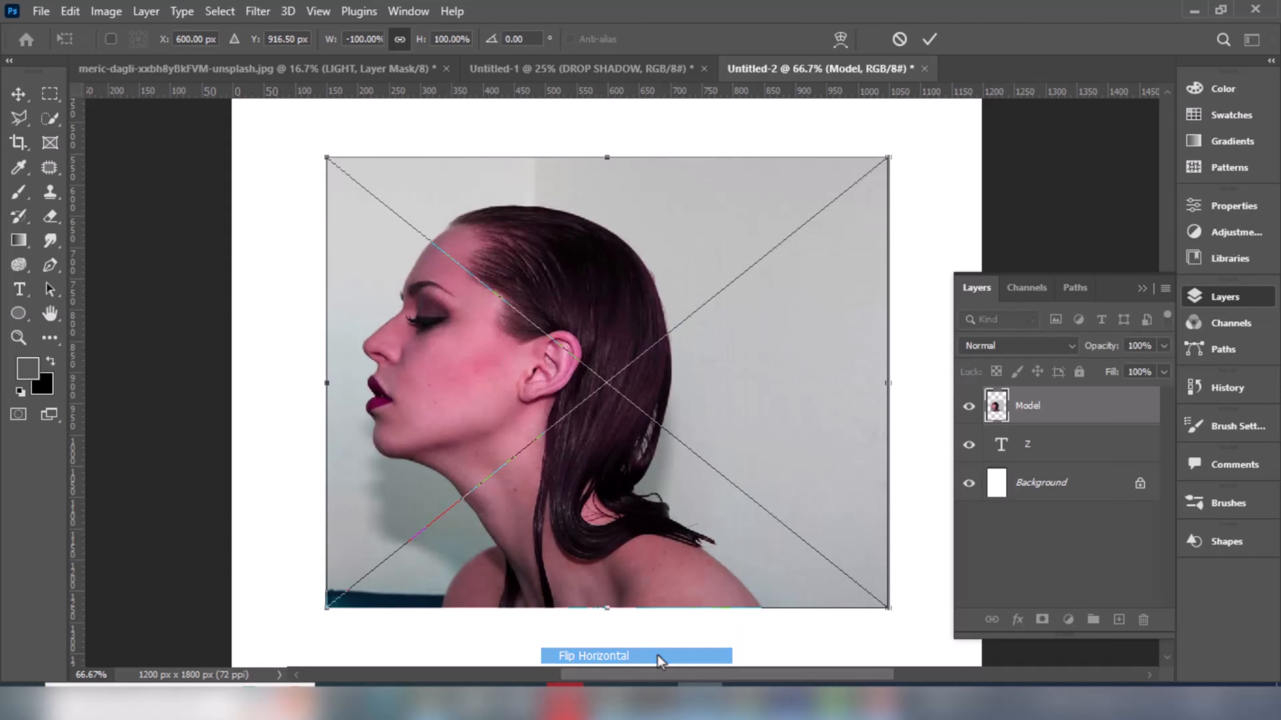
# Reduce the Model layer's opacity to 49% and scale the image down to about 40% over the letter Z.
pyautogui.click(1163, 346)
pyautogui.moveTo(1158, 367); pyautogui.dragTo(1118, 365)
pyautogui.click(880, 161)
pyautogui.moveTo(880, 161); pyautogui.dragTo(587, 382)
pyautogui.moveTo(495, 468); pyautogui.dragTo(562, 370)
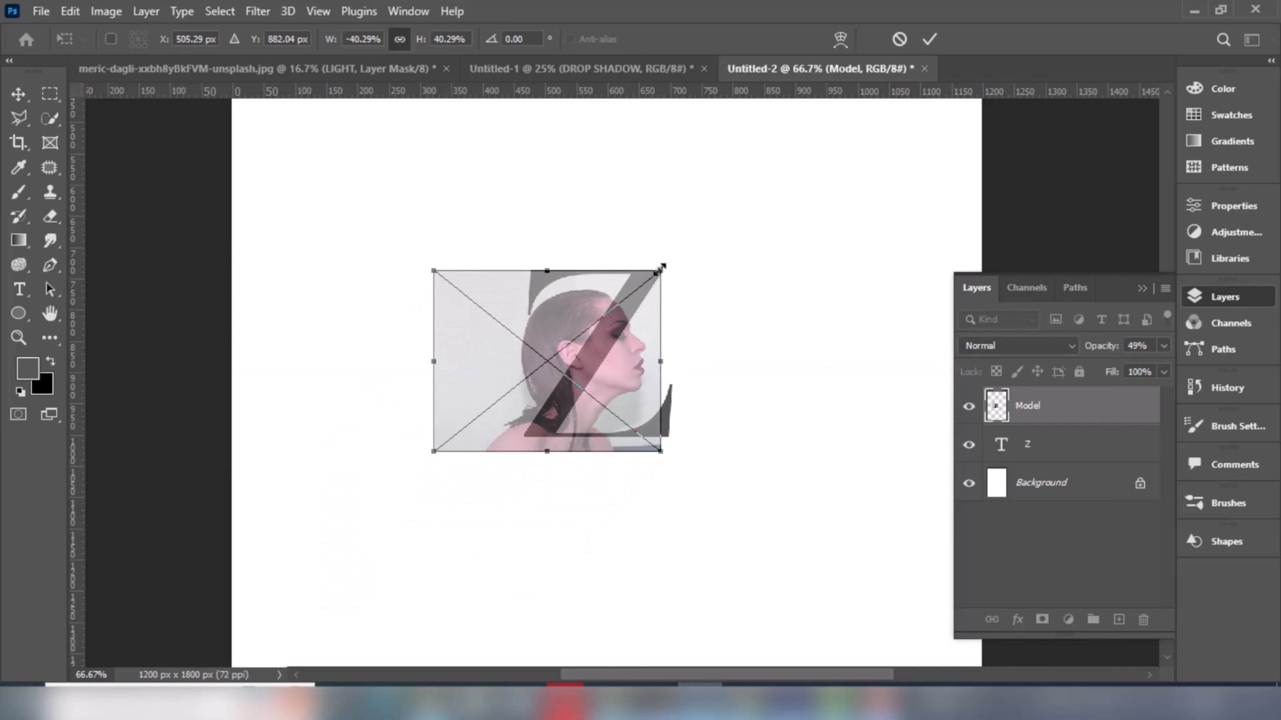
# Enlarge the model image to about 44%, nudge it so the face overlaps the Z's diagonal, and apply the transformation.
pyautogui.moveTo(661, 268); pyautogui.dragTo(678, 253)
pyautogui.moveTo(608, 352); pyautogui.dragTo(592, 349)
pyautogui.press('Right')
pyautogui.press('Right')
pyautogui.press('Right')
pyautogui.press('Right')
pyautogui.press('Up')
pyautogui.press('Up')
pyautogui.press('Up')
pyautogui.press('Right')
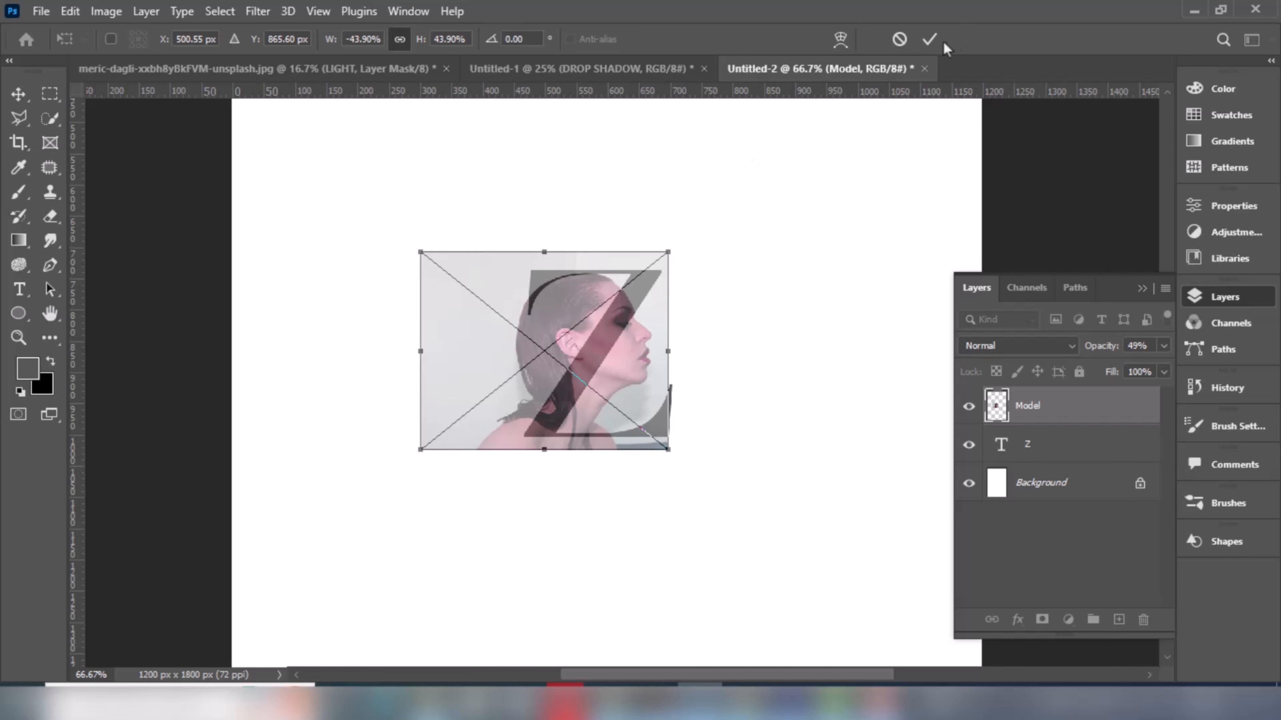
pyautogui.click(932, 39)
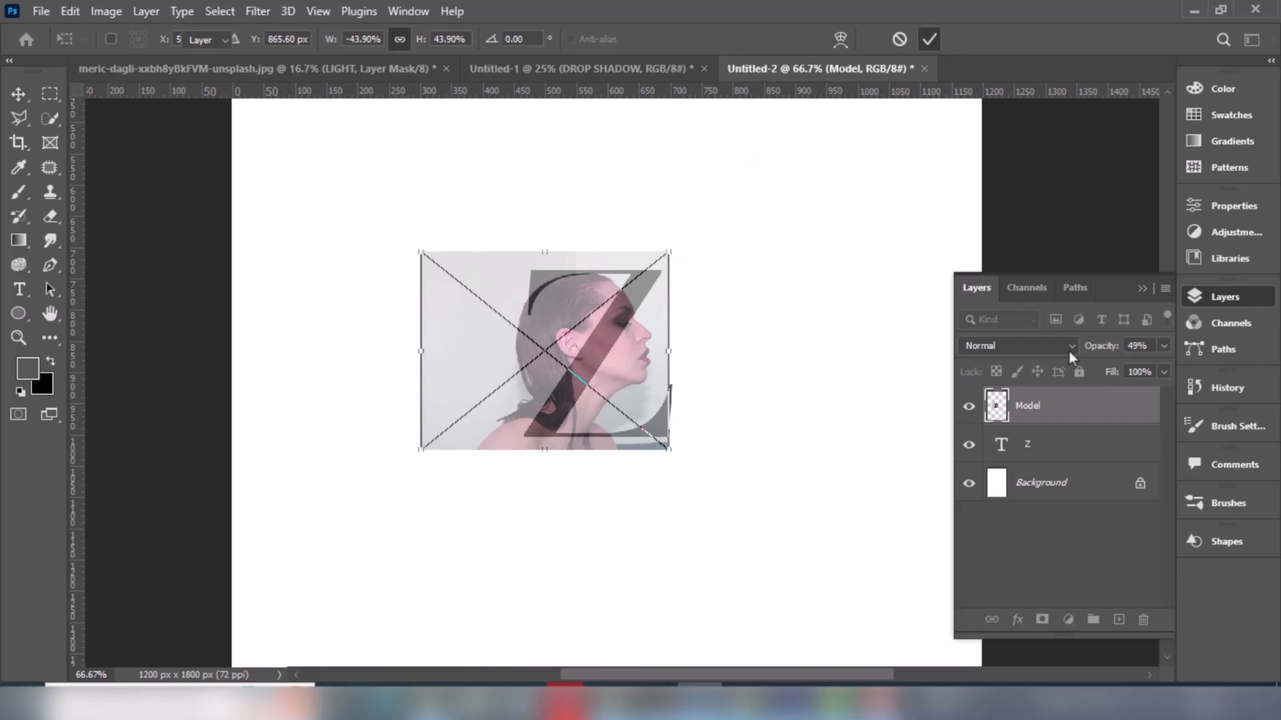
# Set the Model layer's opacity to 100%.
pyautogui.click(1161, 346)
pyautogui.click(1162, 364)
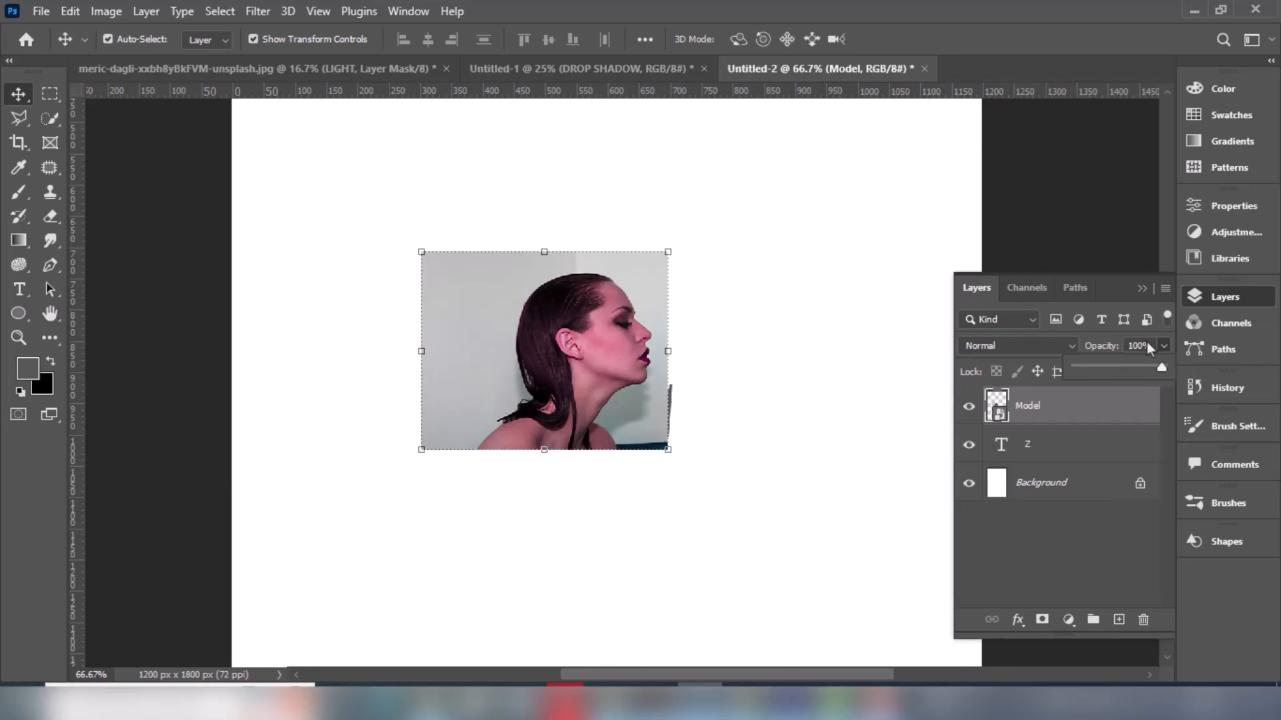
pyautogui.click(1142, 289)
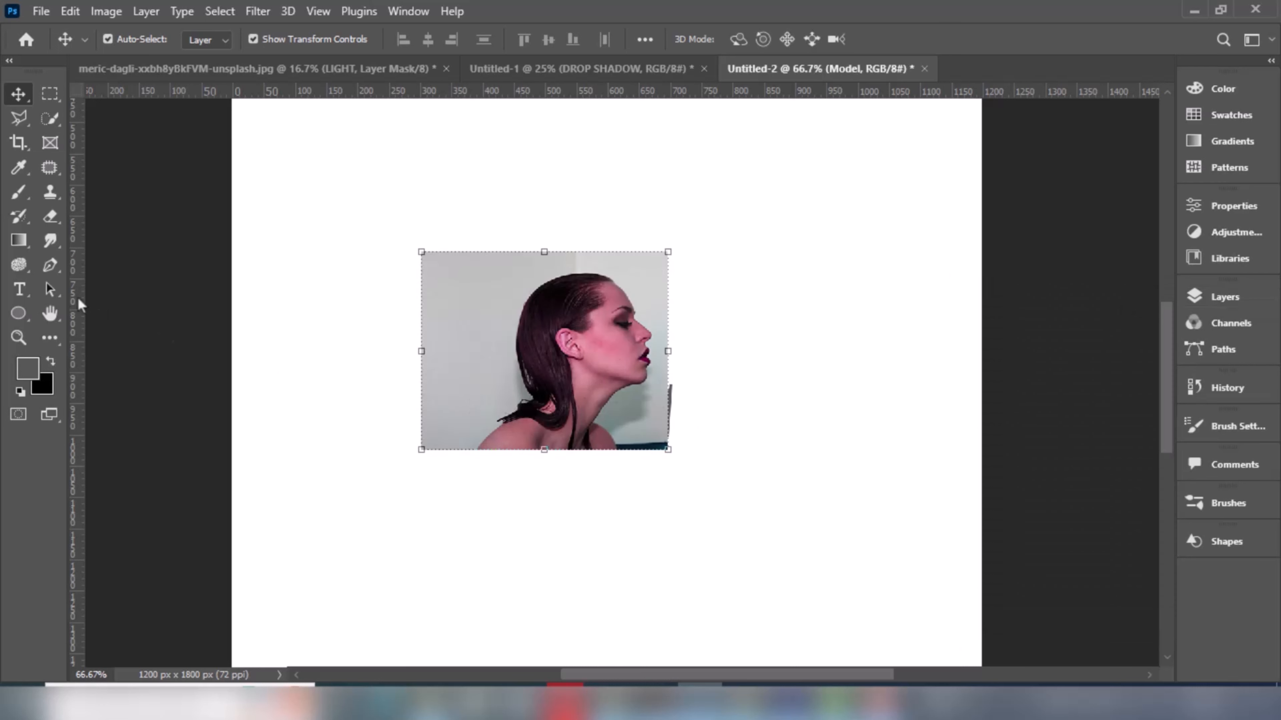
# Select the woman with the Quick Selection tool and mask out the photo's background with a layer mask.
pyautogui.click(50, 118)
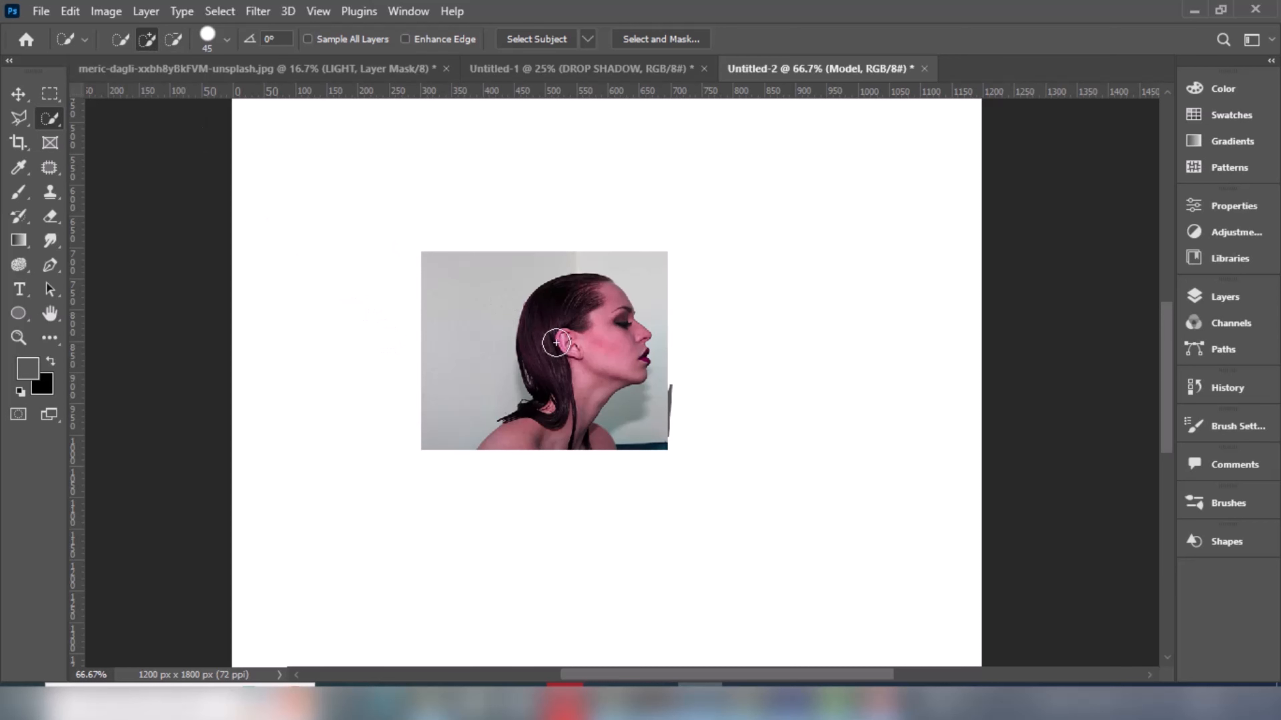
pyautogui.moveTo(551, 317)
pyautogui.mouseDown()
pyautogui.moveTo(551, 334)
pyautogui.moveTo(606, 347)
pyautogui.moveTo(532, 444)
pyautogui.mouseUp()
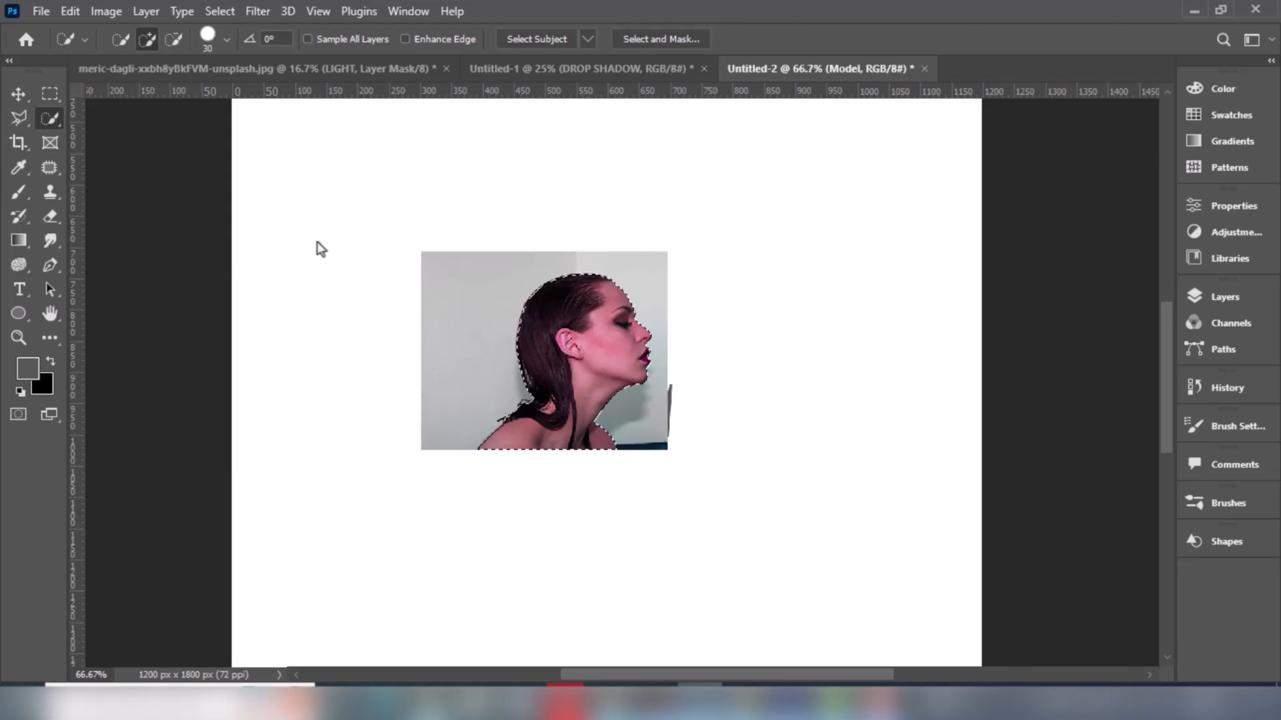
pyautogui.press('v')
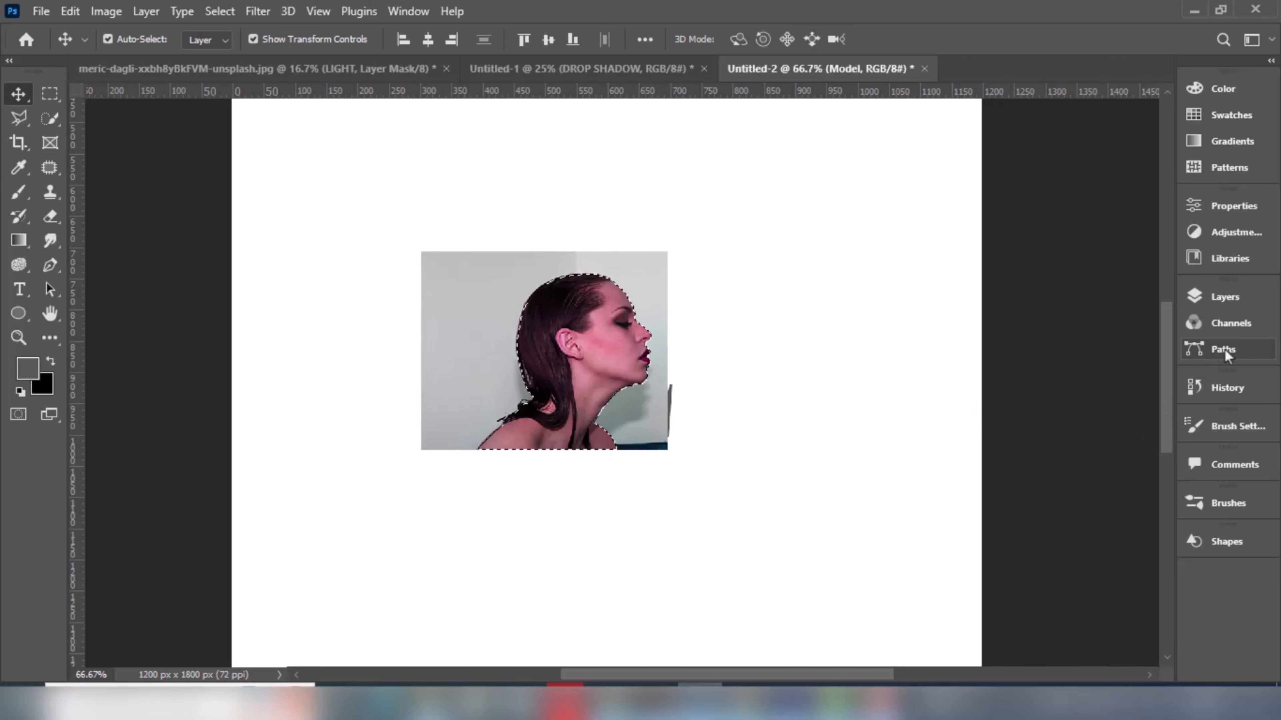
pyautogui.click(1224, 297)
pyautogui.click(1042, 619)
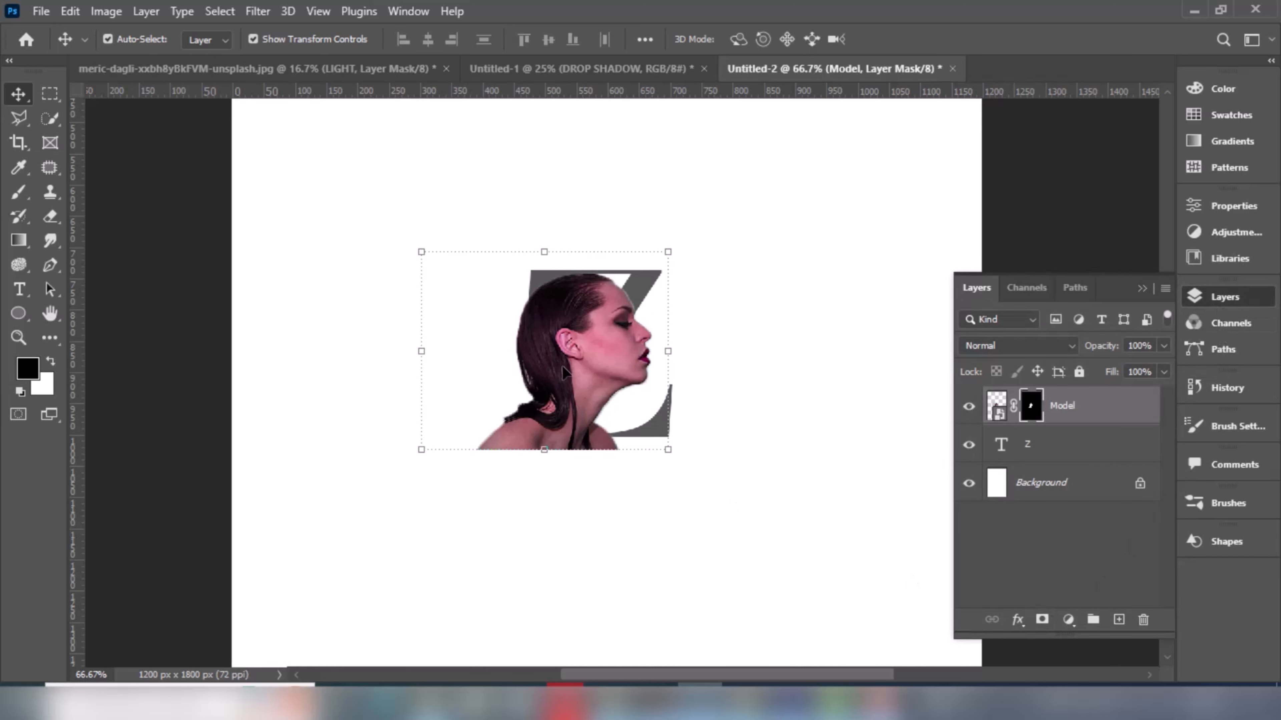
# Load the Z letter's outline as a selection and invert it.
pyautogui.click(1020, 449)
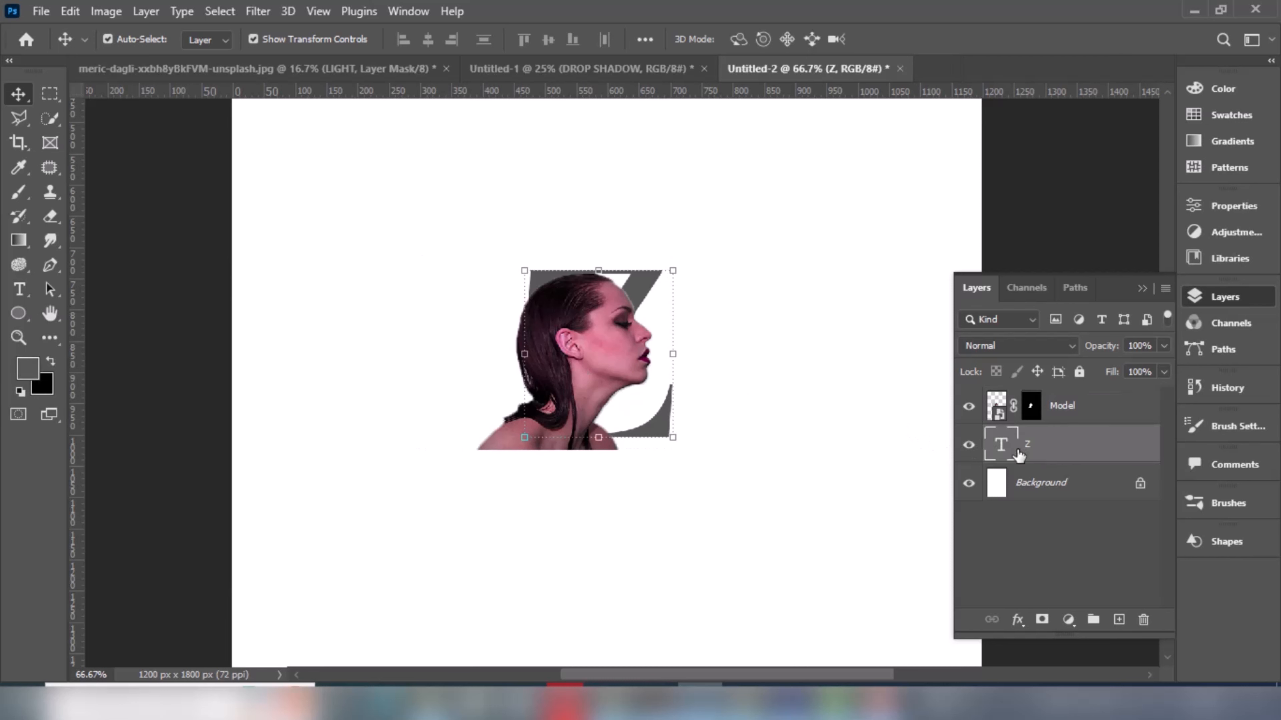
pyautogui.keyDown('ctrl'); pyautogui.click(1001, 444); pyautogui.keyUp('ctrl')
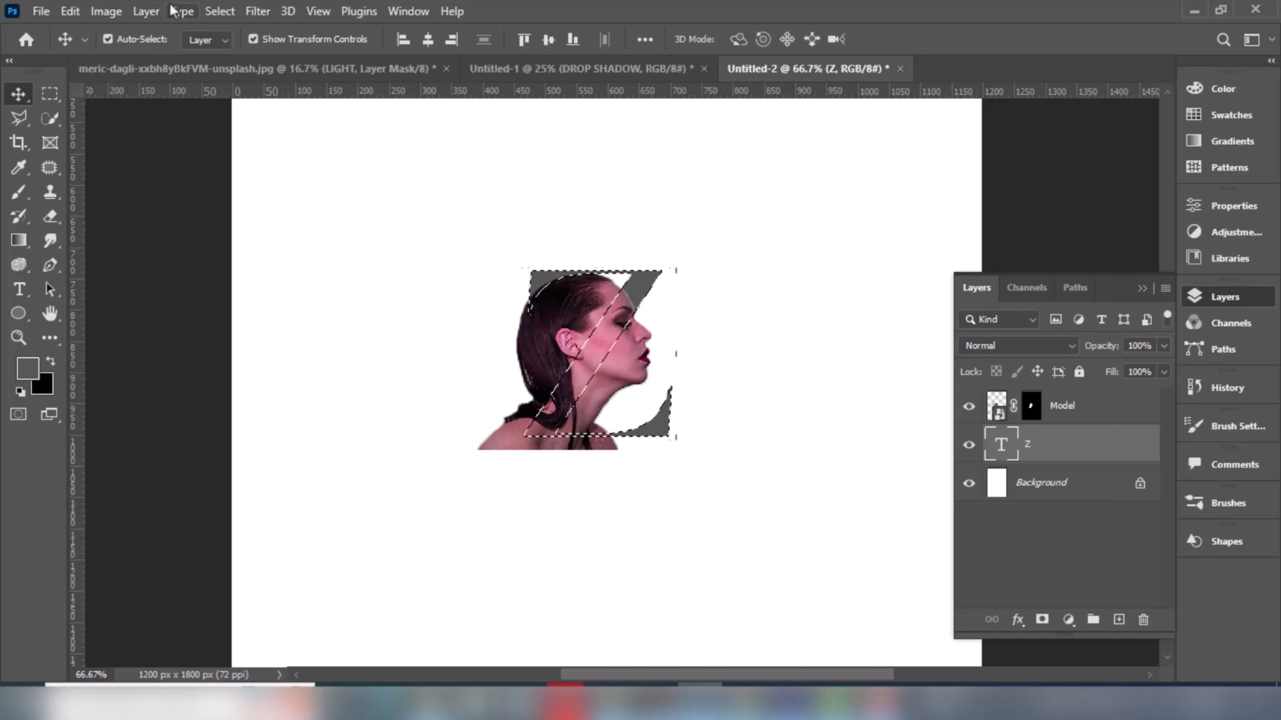
pyautogui.click(218, 12)
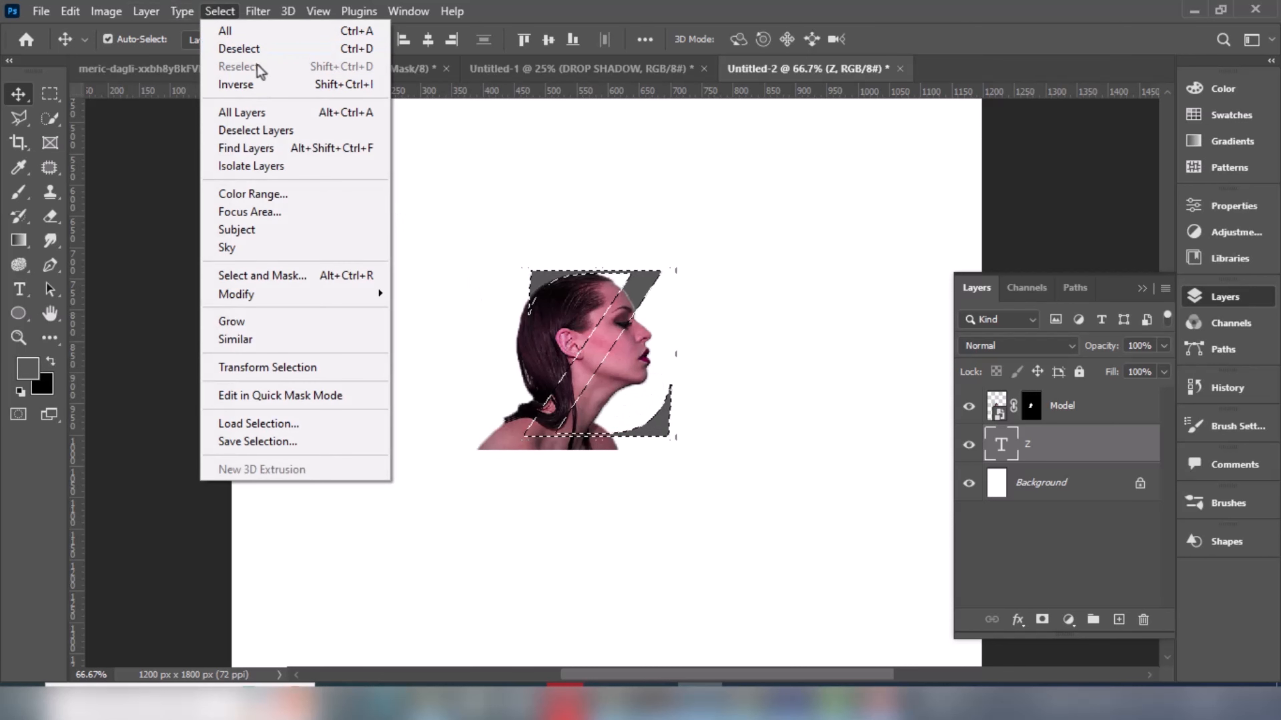
pyautogui.click(258, 85)
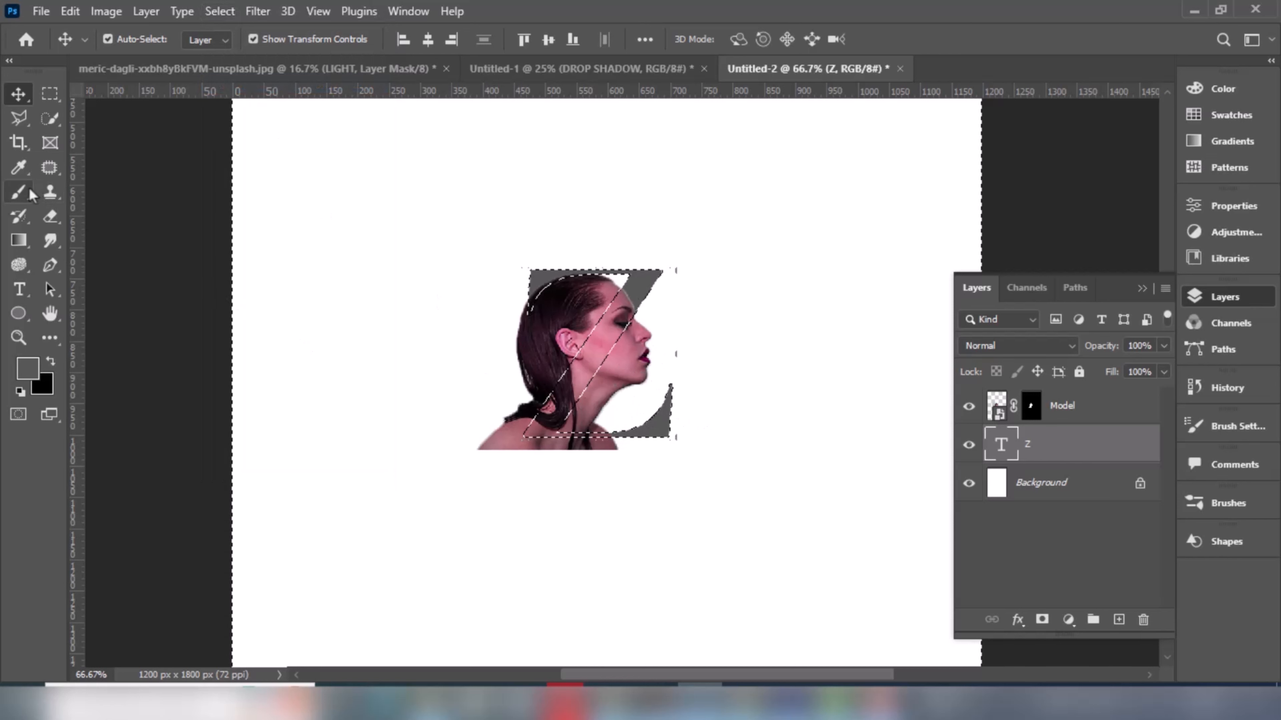
# Set up a 70 px Hard Round brush with 100% hardness.
pyautogui.click(19, 192)
pyautogui.click(134, 40)
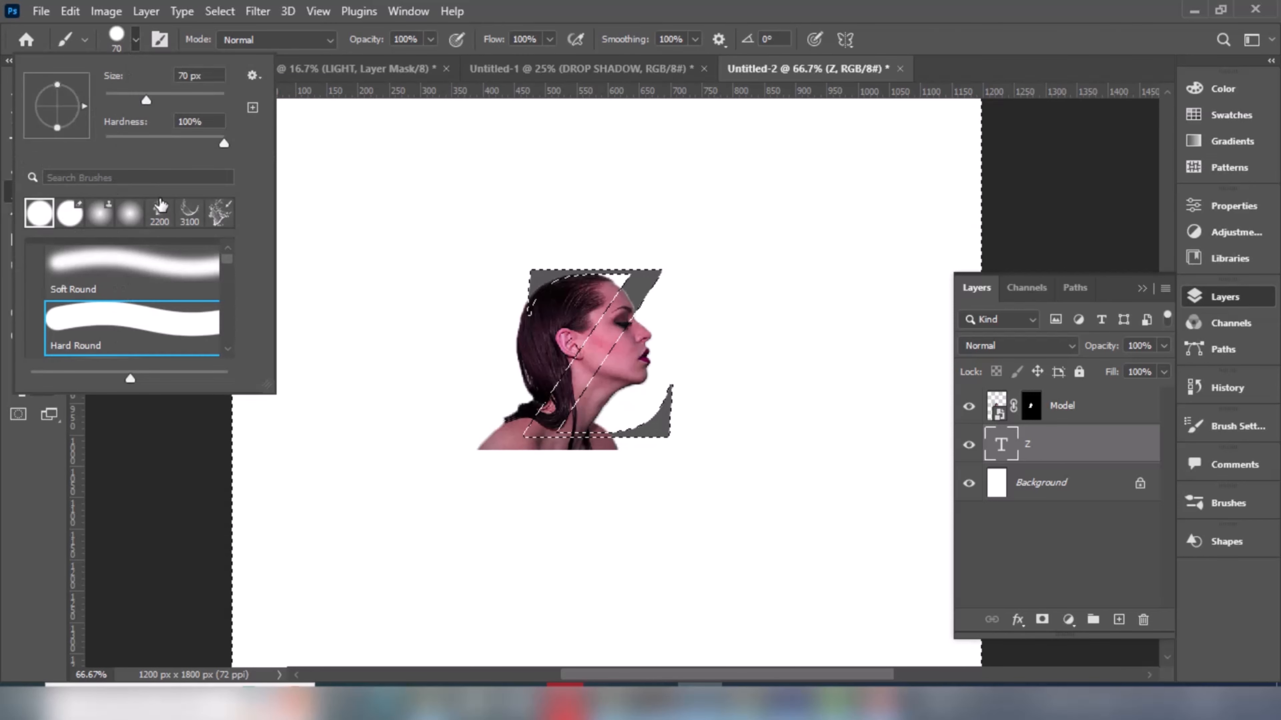
pyautogui.moveTo(209, 141); pyautogui.dragTo(227, 139)
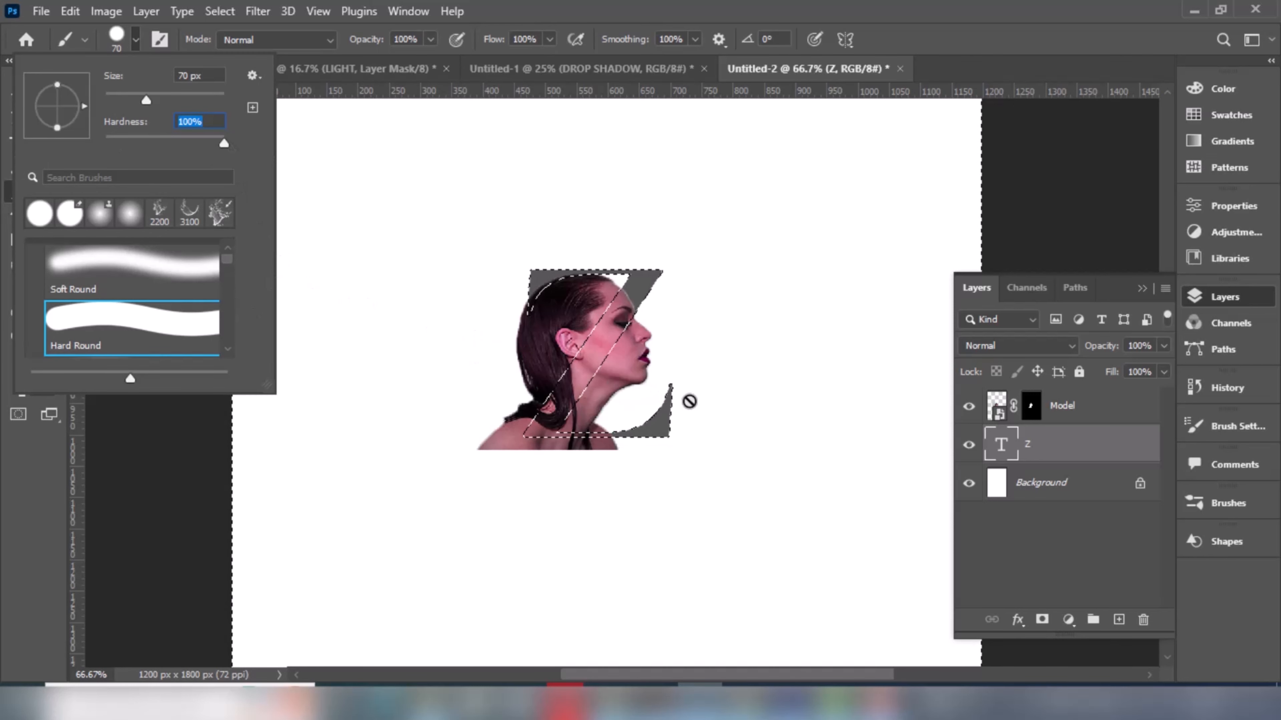
pyautogui.press('Return')
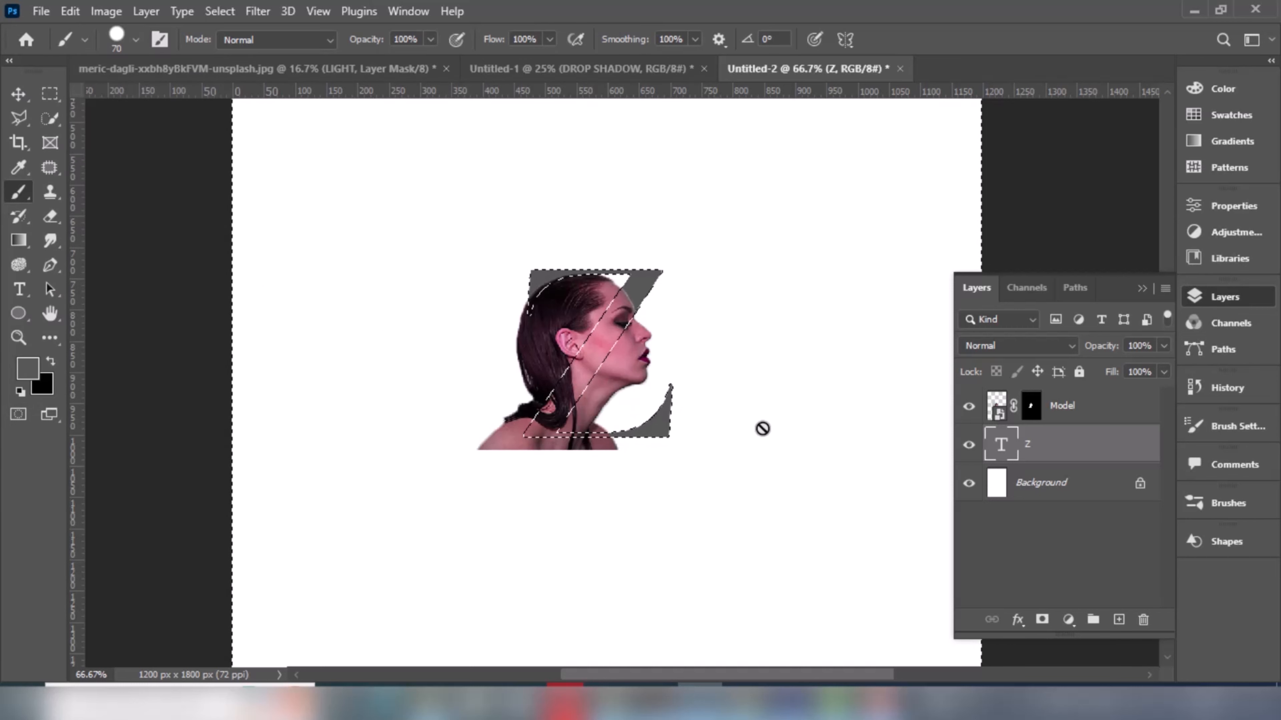
# Paint black on the Model layer mask to hide the hair and shoulders outside the Z, keeping the face, and deselect.
pyautogui.click(1078, 415)
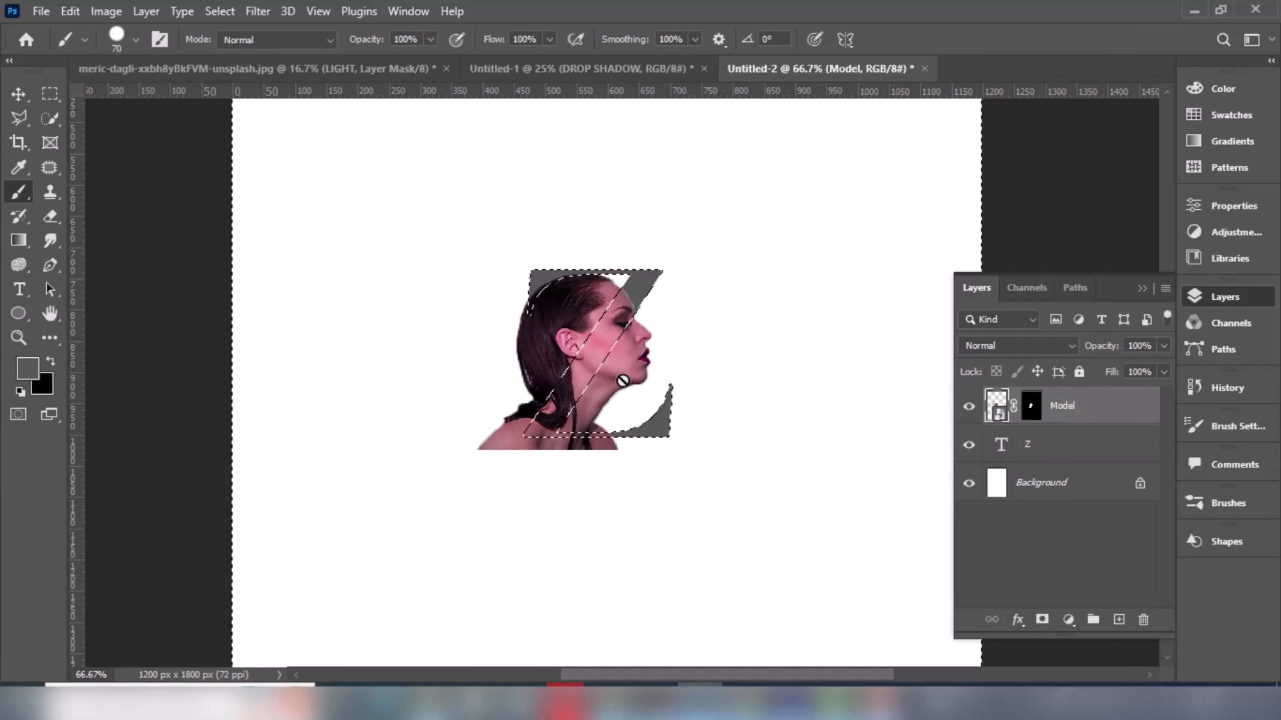
pyautogui.click(1031, 407)
pyautogui.press('d')
pyautogui.press('x')
pyautogui.moveTo(548, 385)
pyautogui.mouseDown()
pyautogui.moveTo(482, 472)
pyautogui.moveTo(545, 341)
pyautogui.moveTo(546, 320)
pyautogui.moveTo(506, 347)
pyautogui.moveTo(520, 324)
pyautogui.moveTo(609, 286)
pyautogui.moveTo(556, 350)
pyautogui.moveTo(505, 449)
pyautogui.moveTo(509, 462)
pyautogui.moveTo(643, 460)
pyautogui.mouseUp()
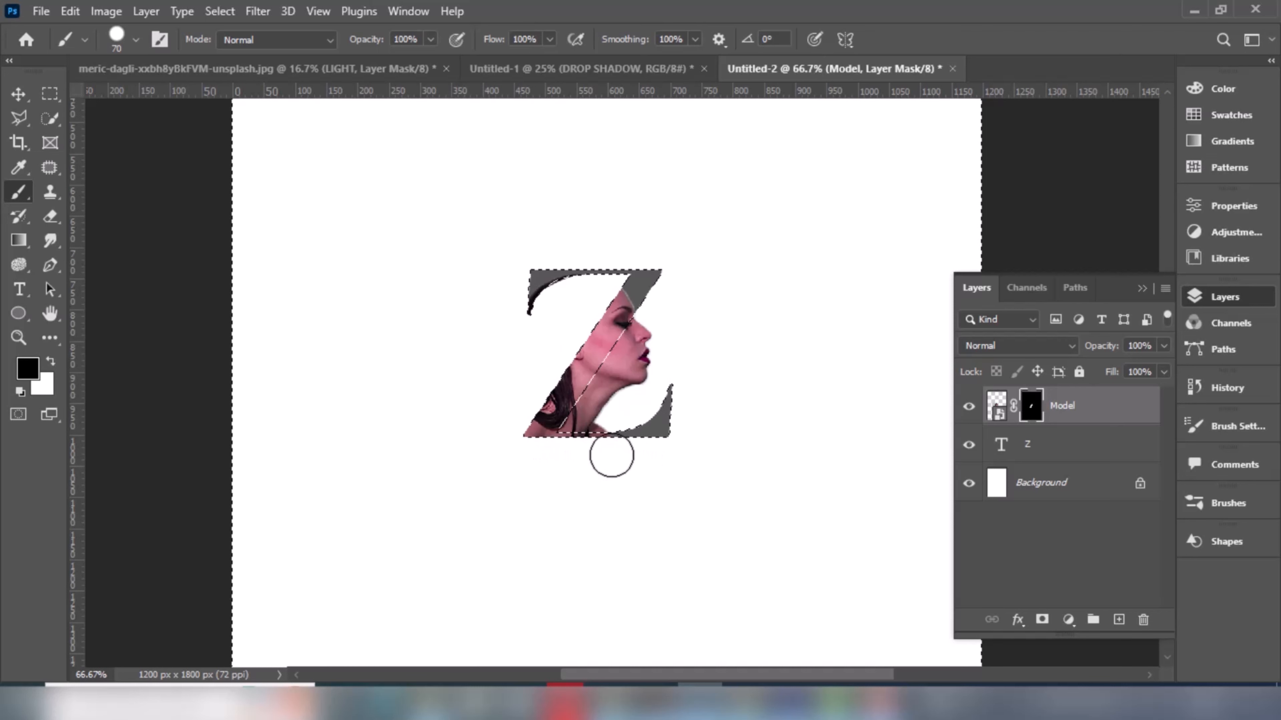
pyautogui.click(24, 101)
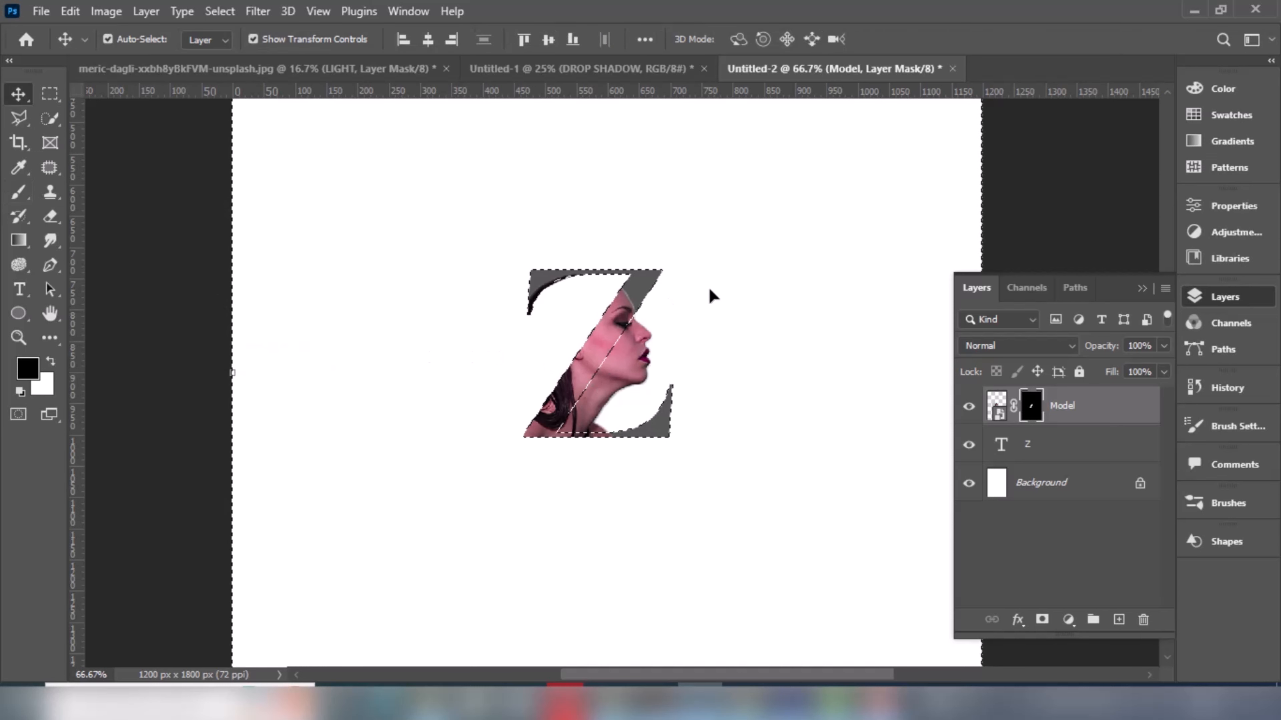
pyautogui.press('ctrl')
pyautogui.hotkey('ctrl', 'd')
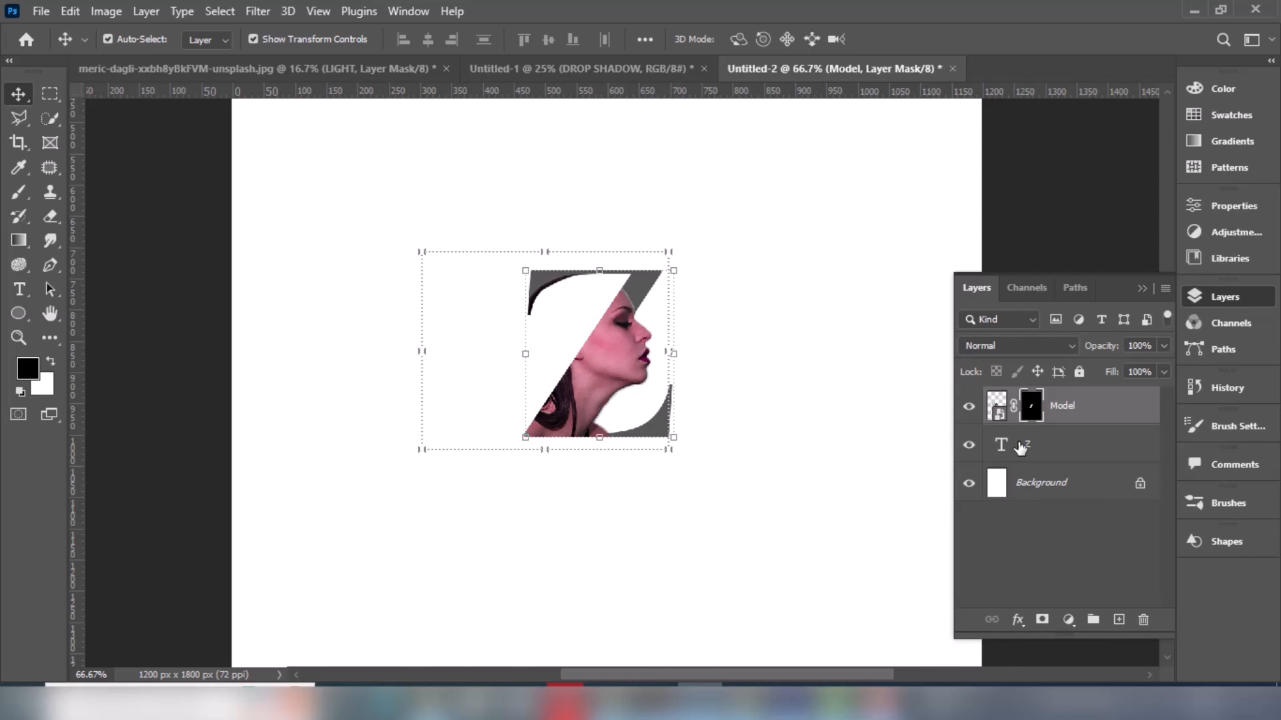
# Change the Z text layer's colour to a light pink that matches the model's skin.
pyautogui.click(1022, 447)
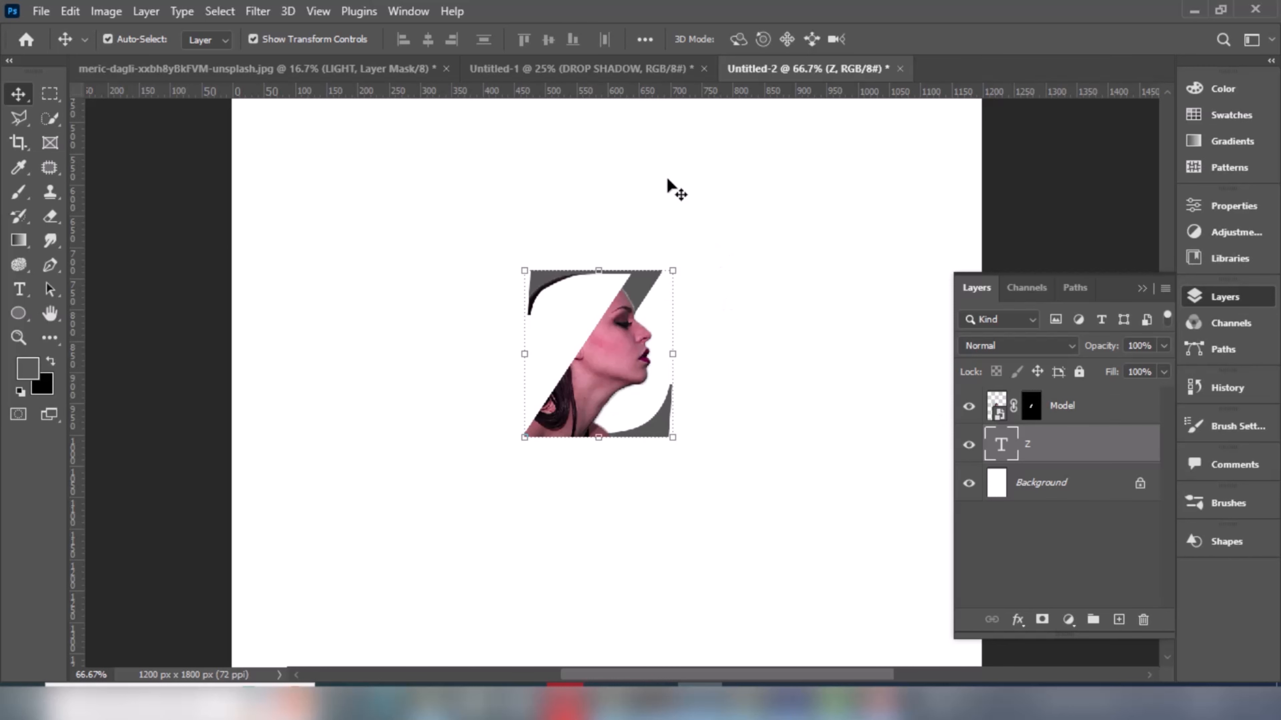
pyautogui.click(19, 290)
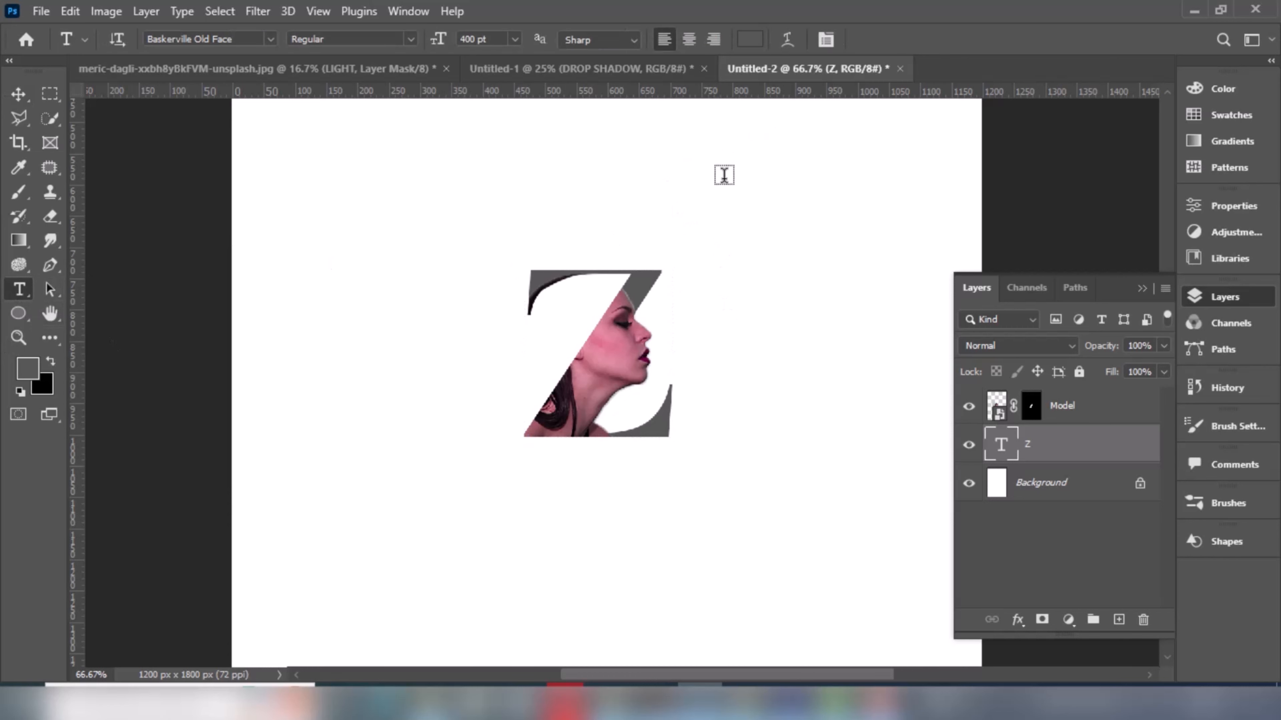
pyautogui.click(750, 40)
pyautogui.click(795, 316)
pyautogui.moveTo(794, 315); pyautogui.dragTo(773, 268)
pyautogui.click(1110, 232)
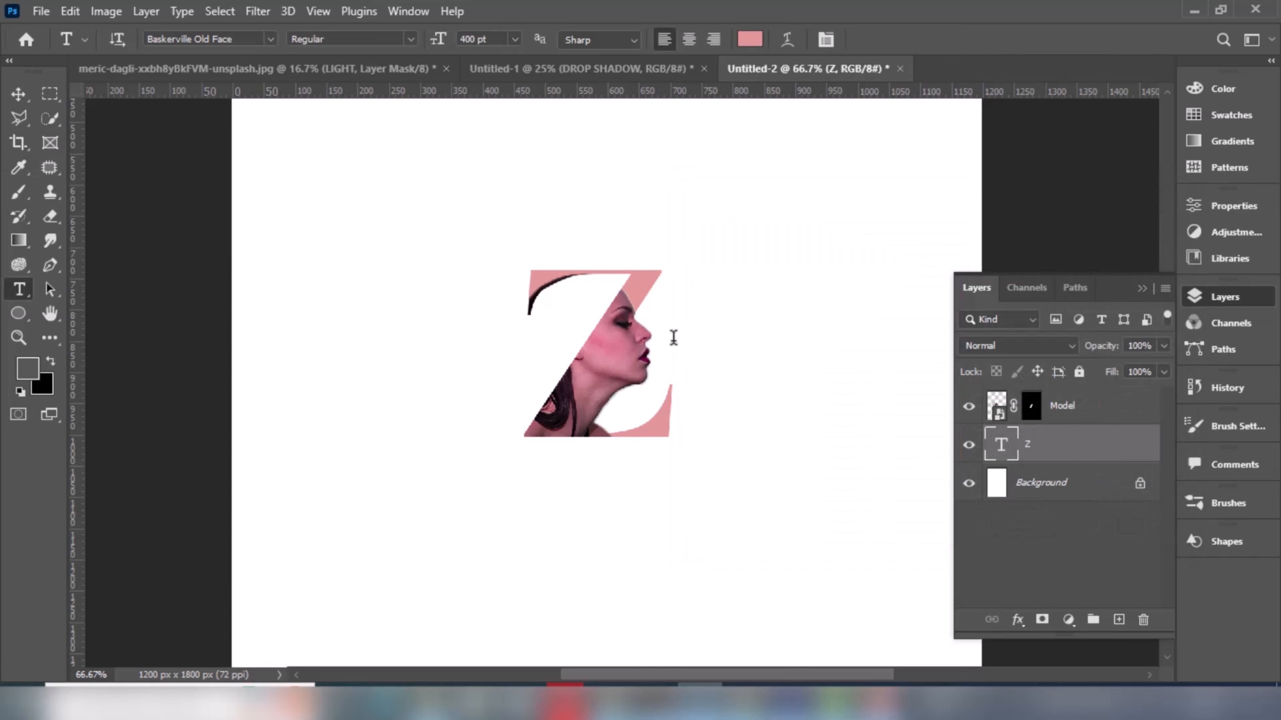
pyautogui.click(16, 100)
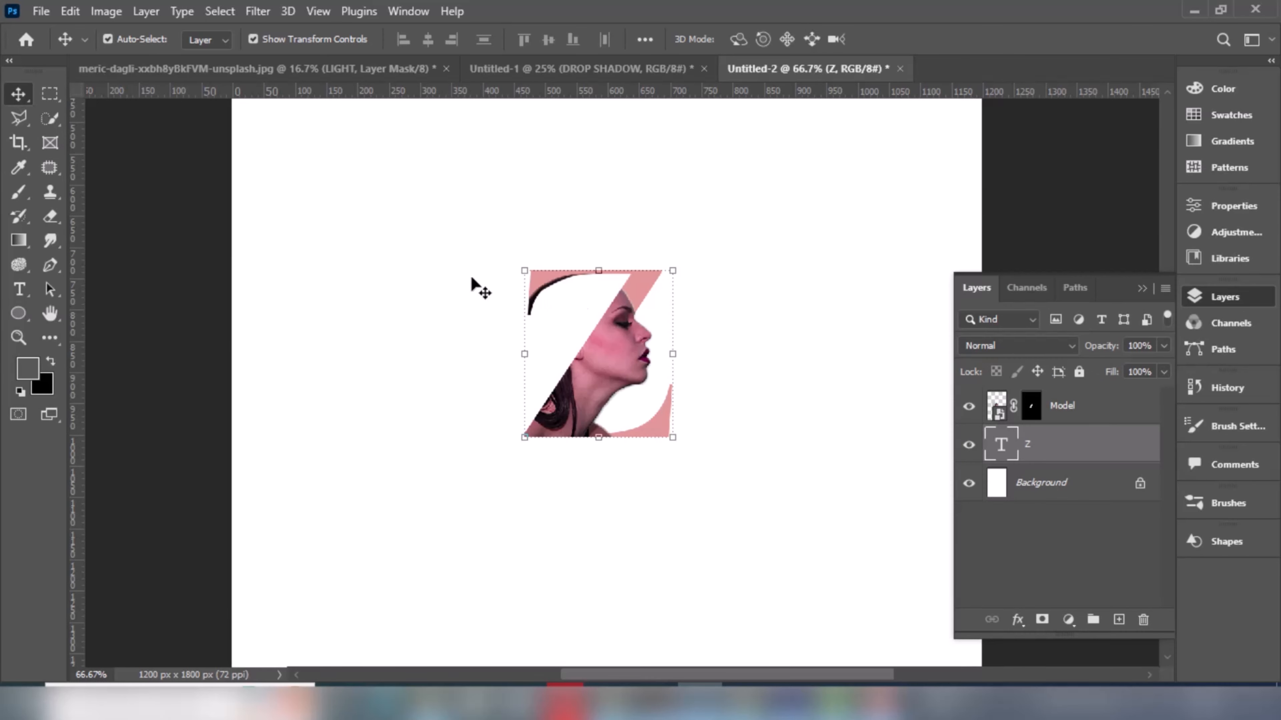
# Add a 5 px white stroke outside the Z text layer, with Hard Mix blending at 100% opacity.
pyautogui.rightClick(1038, 451)
pyautogui.click(882, 35)
pyautogui.moveTo(623, 143); pyautogui.dragTo(725, 146)
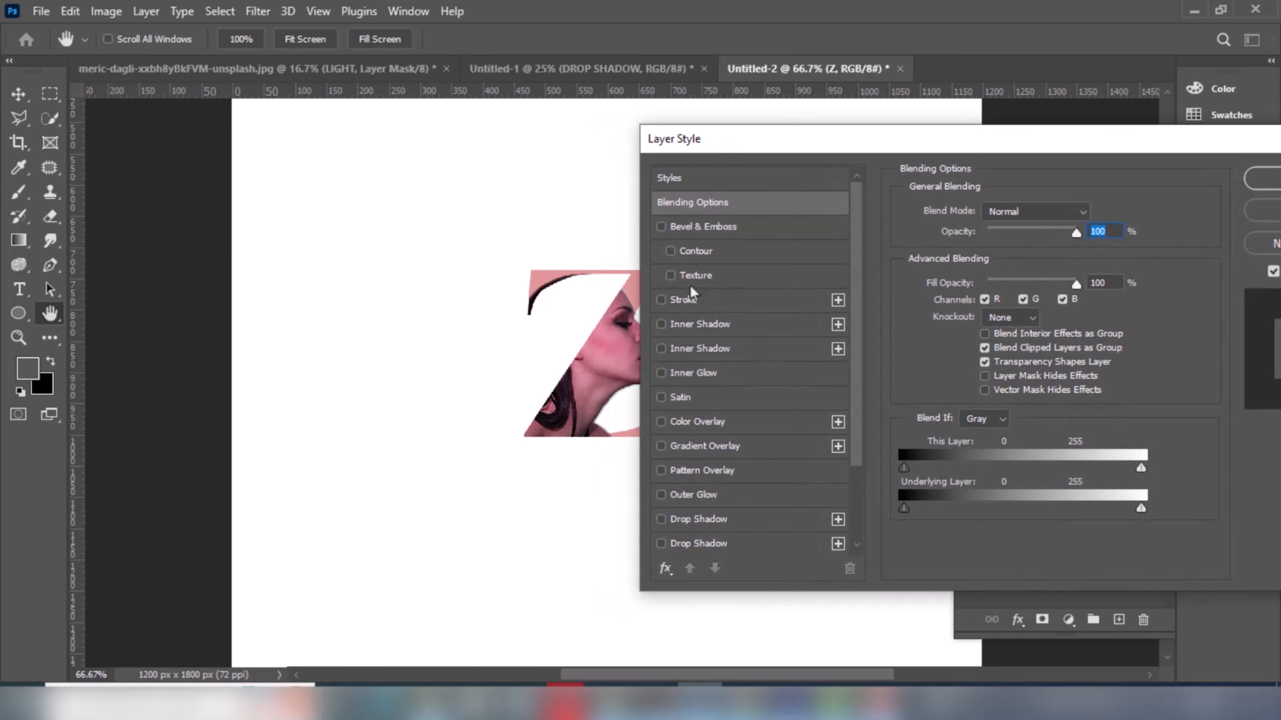
pyautogui.click(682, 303)
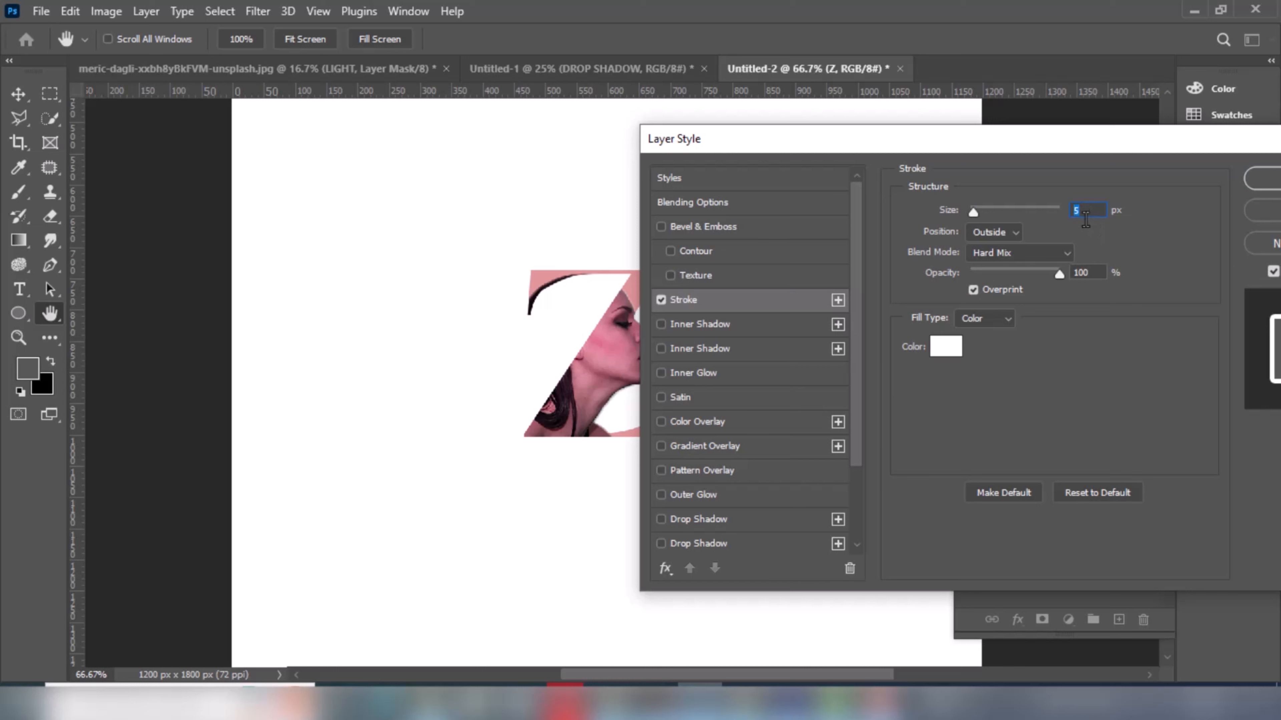
pyautogui.click(1005, 238)
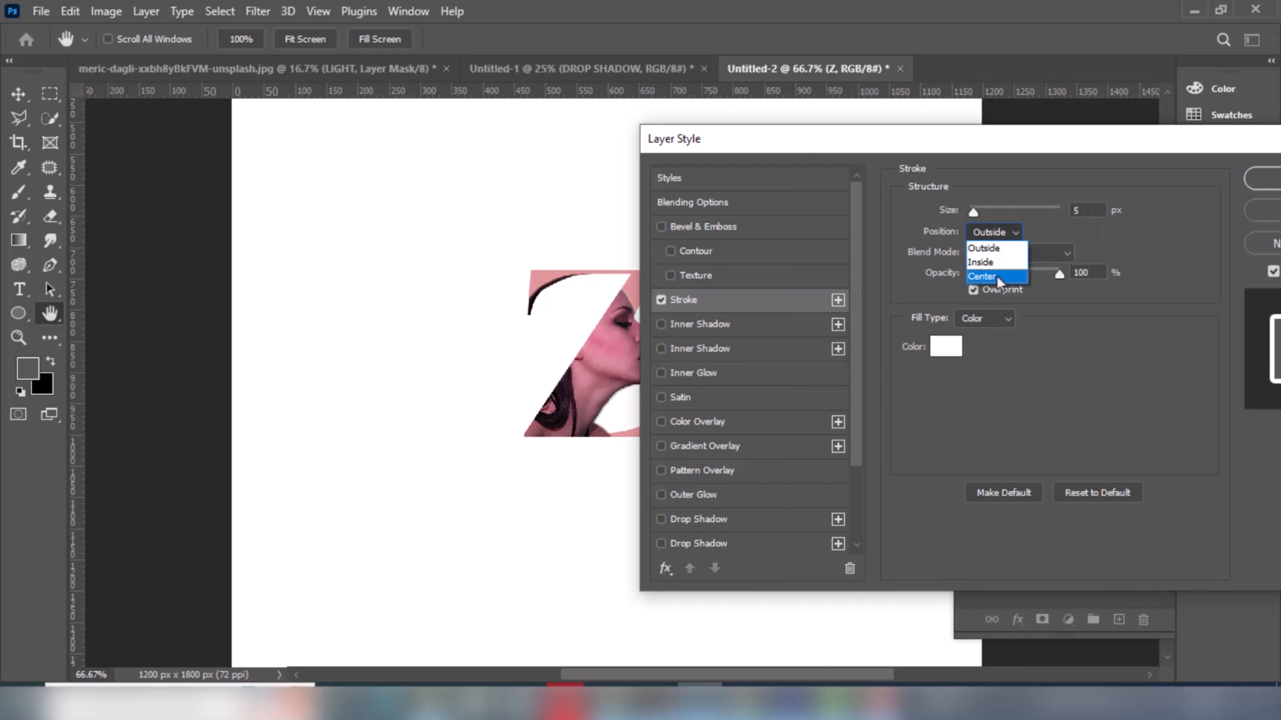
pyautogui.click(998, 252)
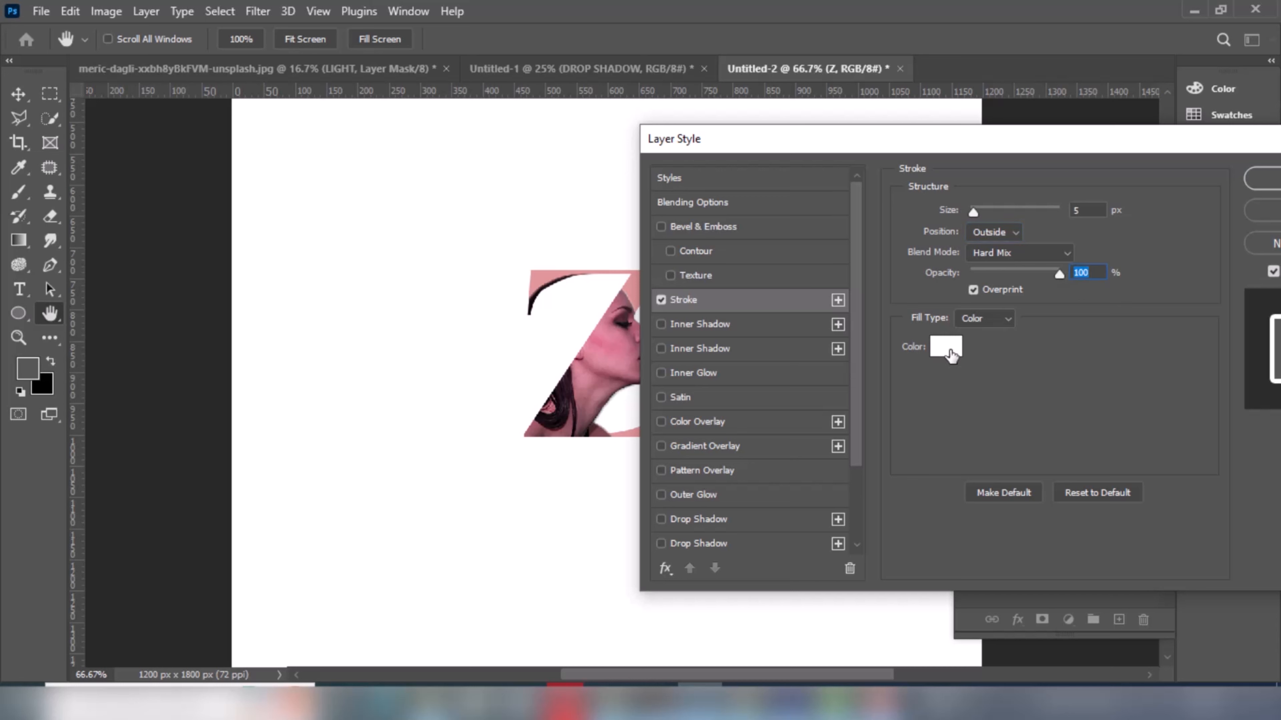
pyautogui.click(947, 348)
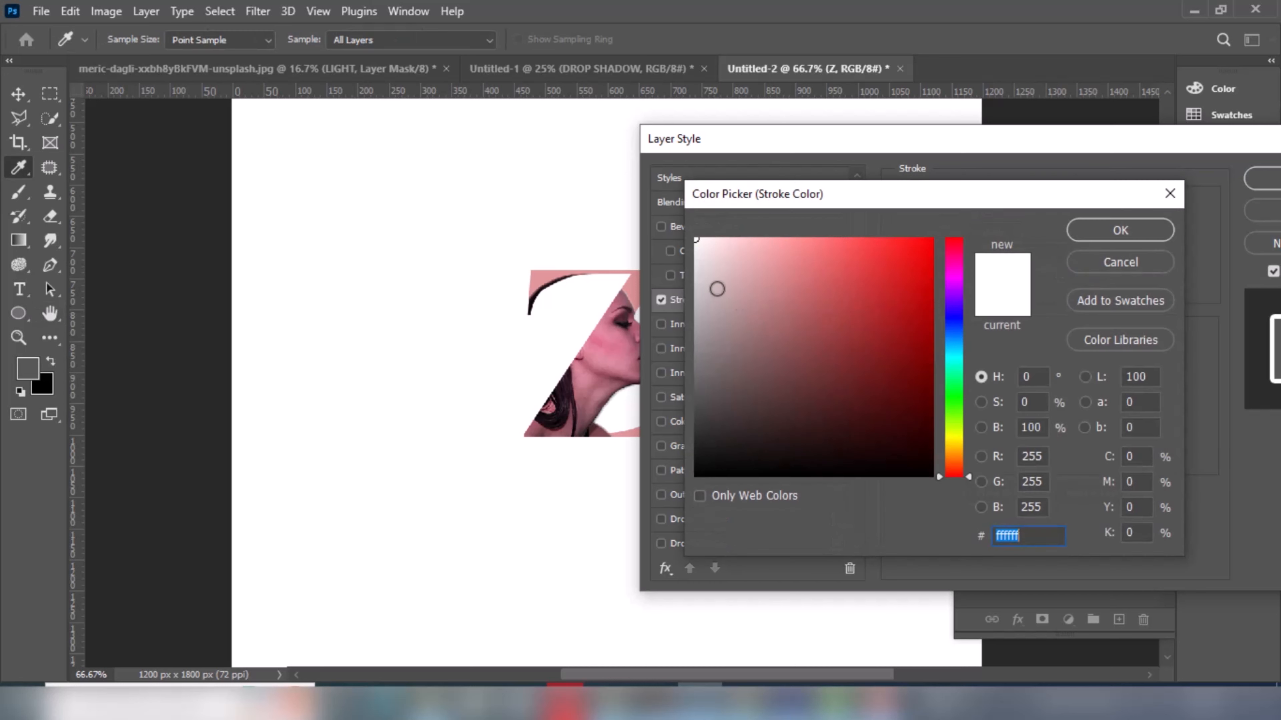
pyautogui.click(1120, 230)
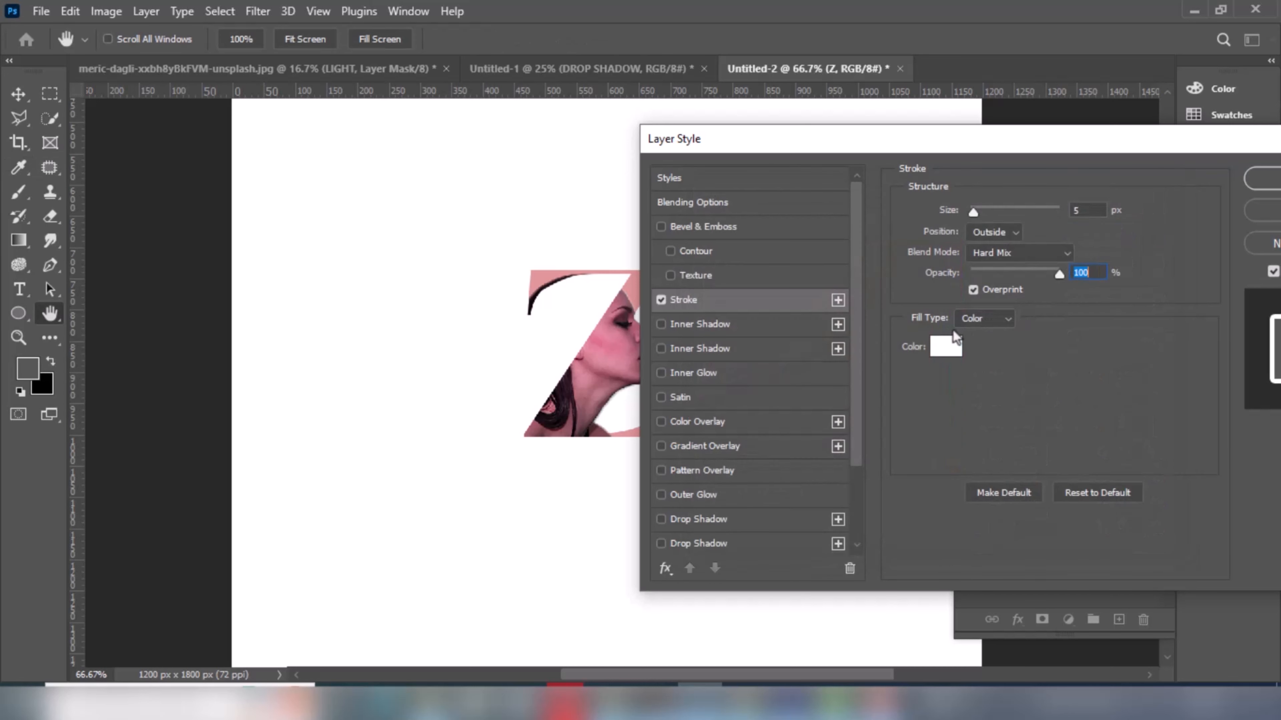
# Add a black Multiply drop shadow to the Z layer with 27% opacity, 17 px distance and 15 px size.
pyautogui.click(705, 519)
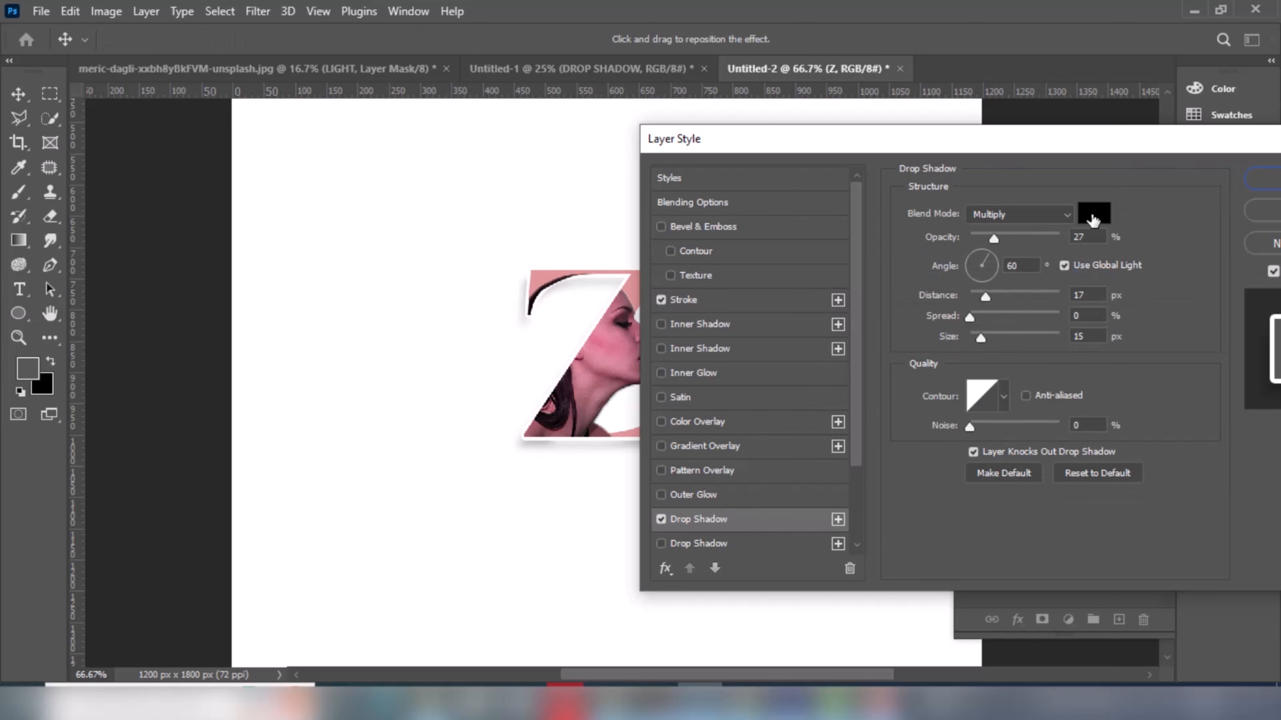
pyautogui.click(1093, 217)
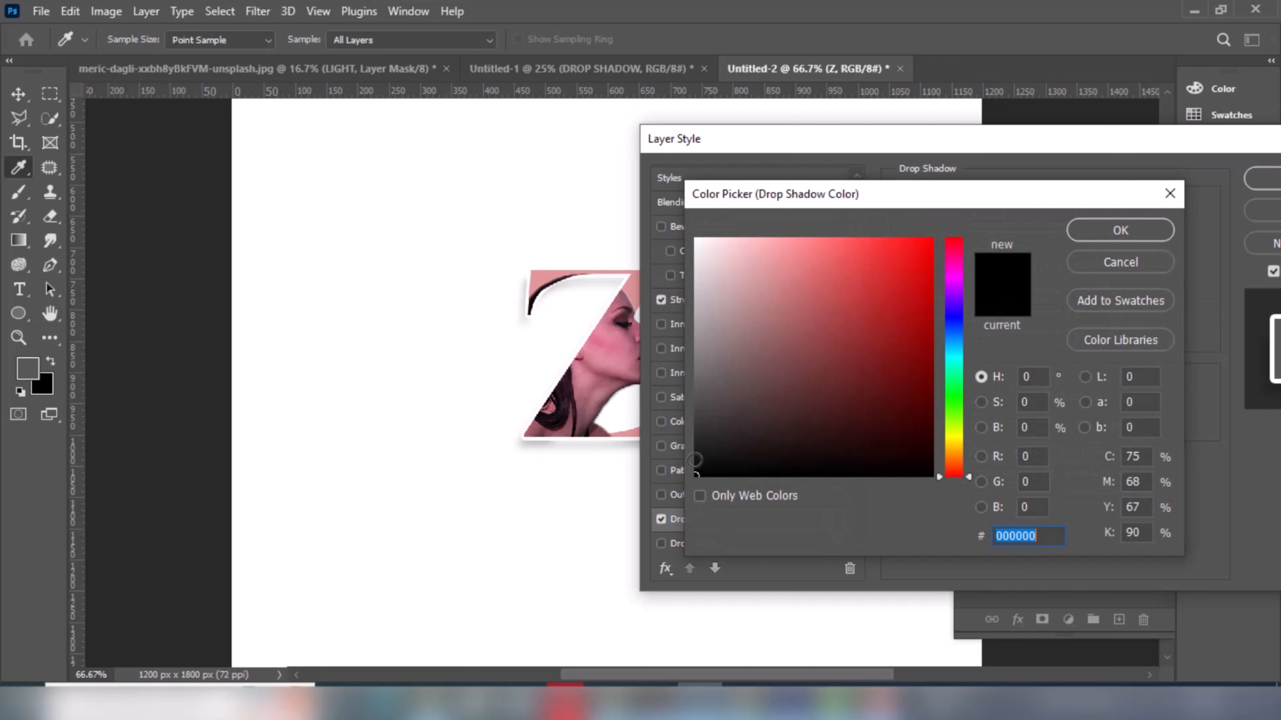
pyautogui.click(1110, 234)
pyautogui.doubleClick(1089, 235)
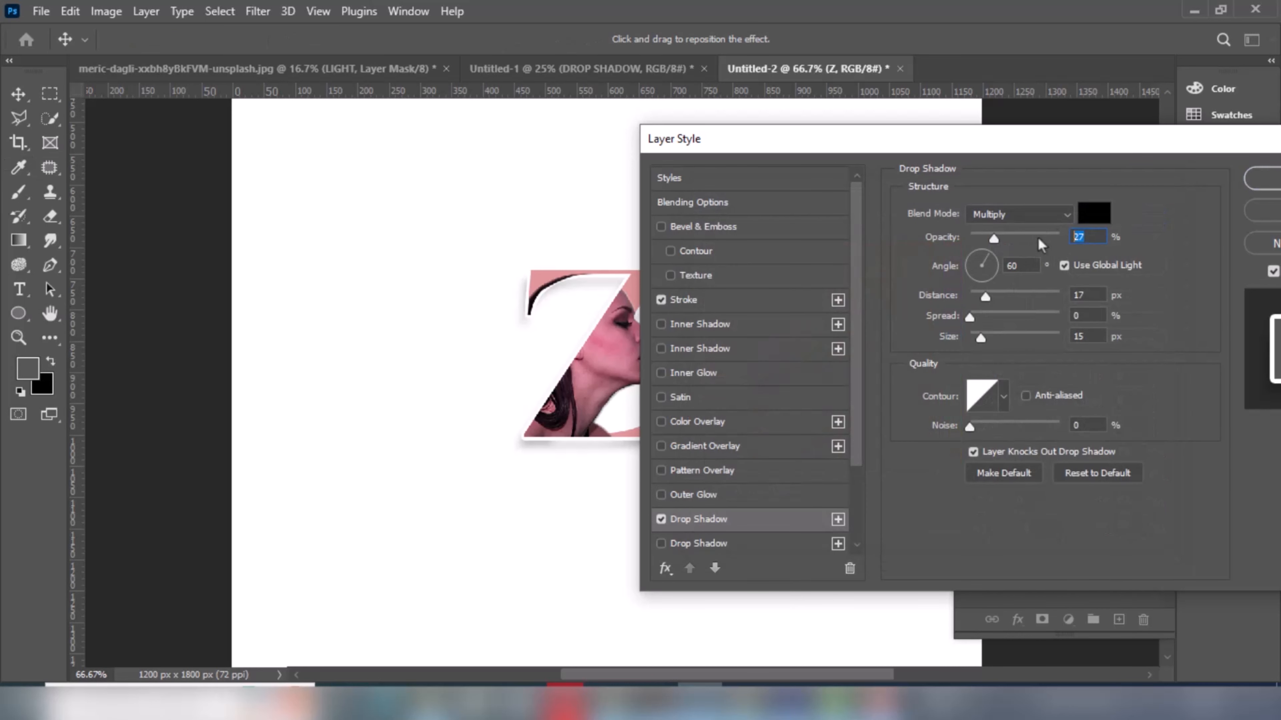
pyautogui.write('2717')
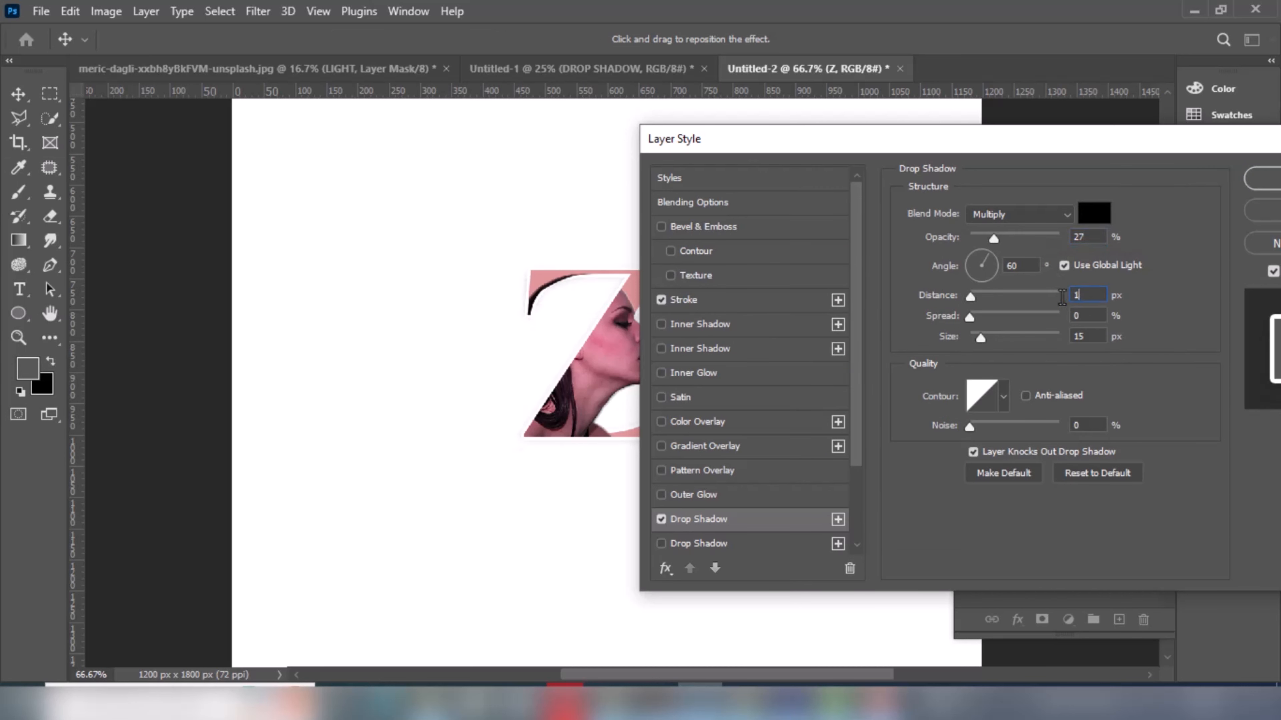
pyautogui.press('Tab')
pyautogui.write('15')
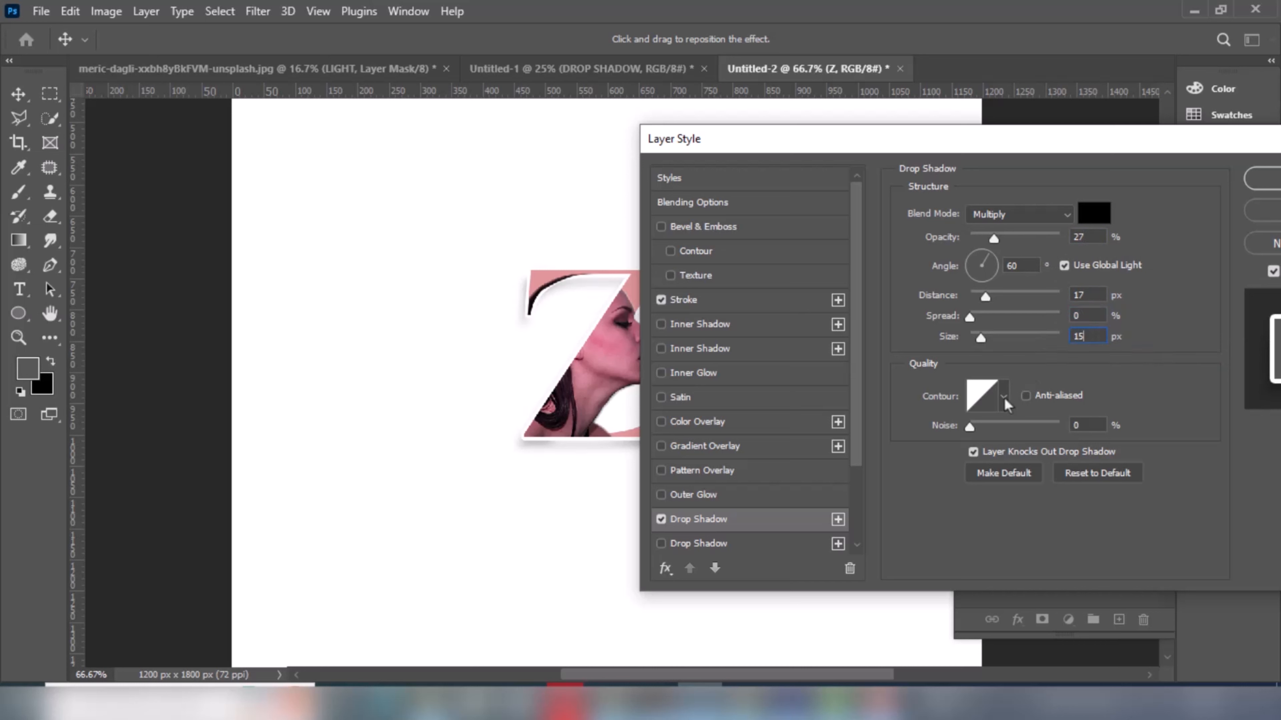
# Use the linear contour and 0% noise for the drop shadow, and apply the layer style.
pyautogui.click(1004, 398)
pyautogui.click(893, 435)
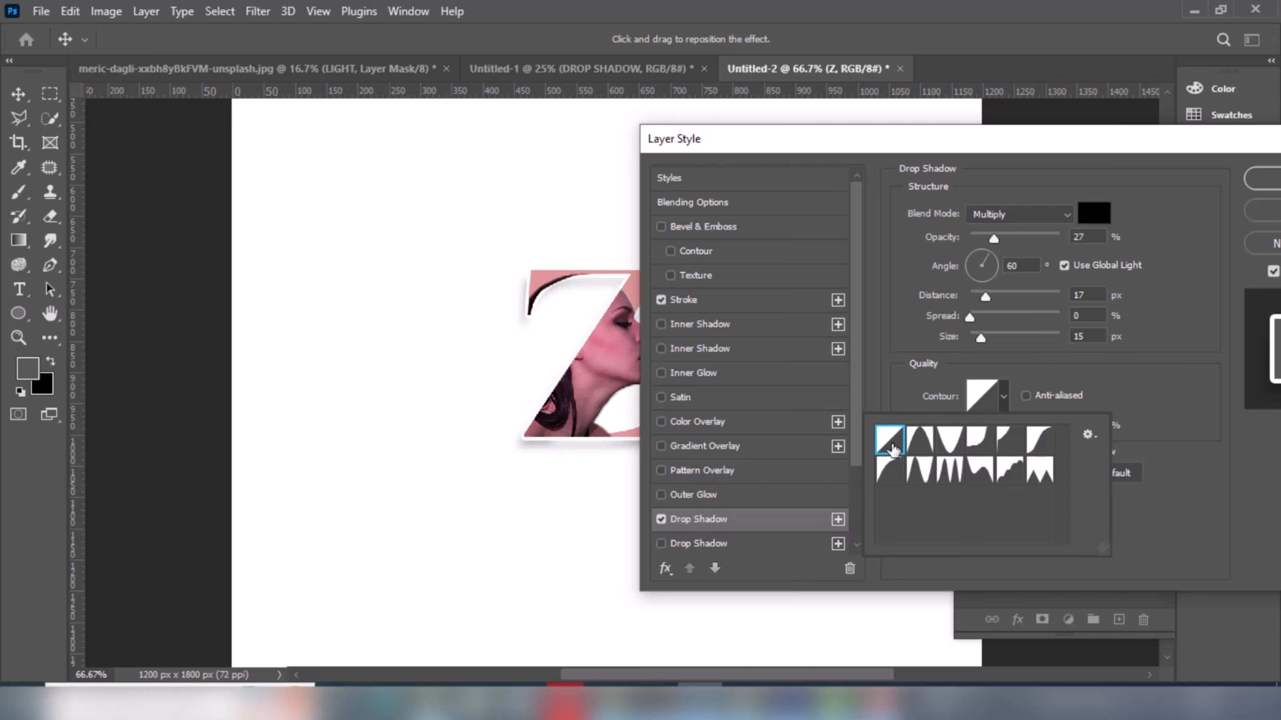
pyautogui.click(1063, 386)
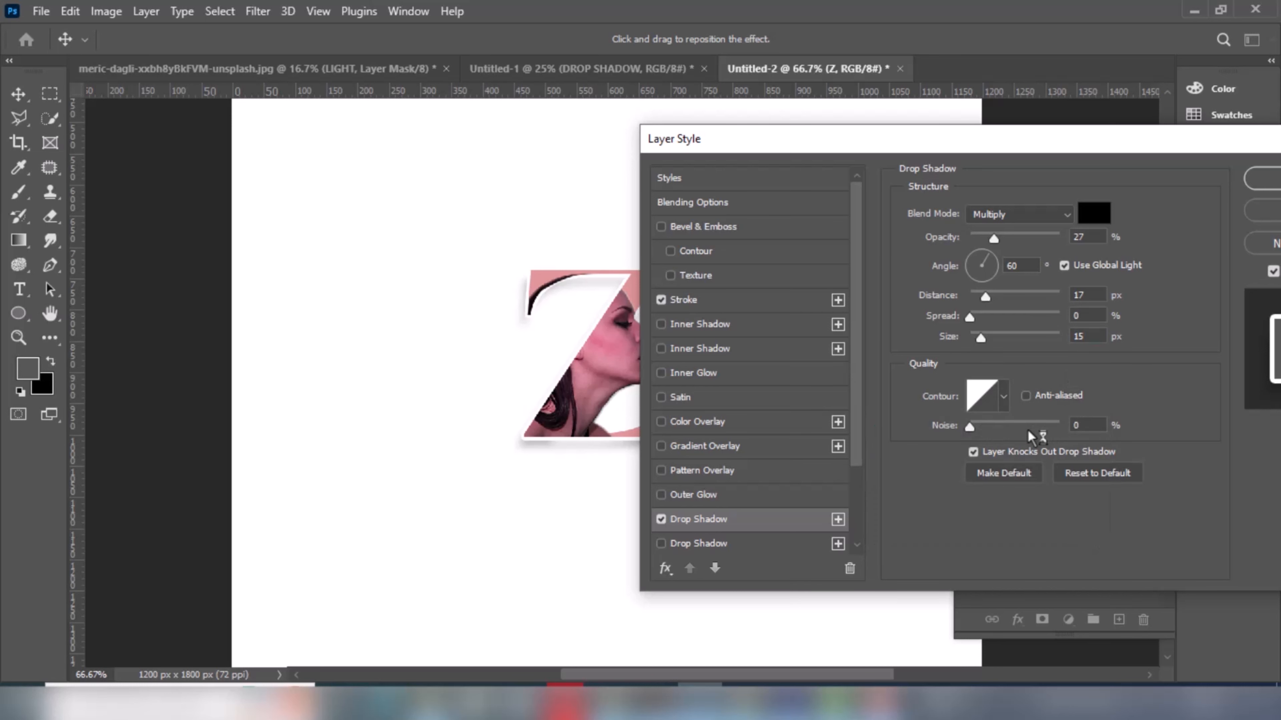
pyautogui.click(967, 428)
pyautogui.moveTo(1035, 134); pyautogui.dragTo(924, 127)
pyautogui.click(1179, 172)
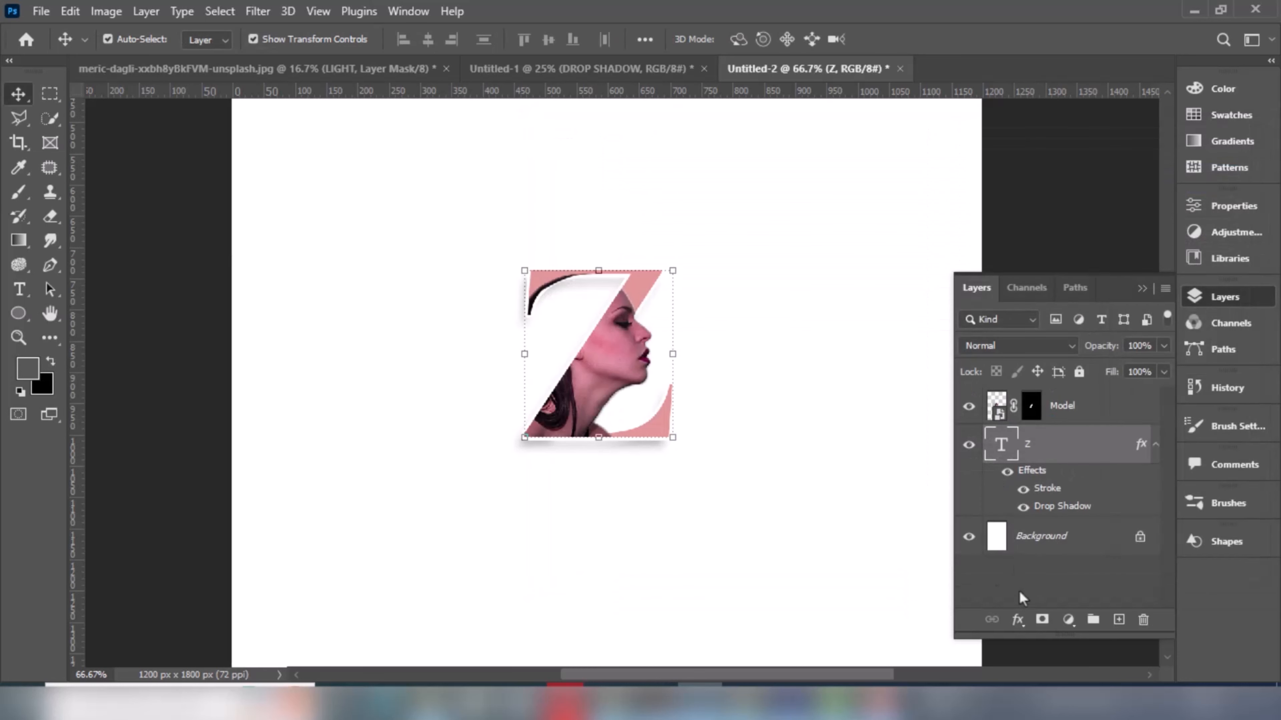
# Add a gradient fill layer directly above the Background and set its style to Radial.
pyautogui.click(1063, 541)
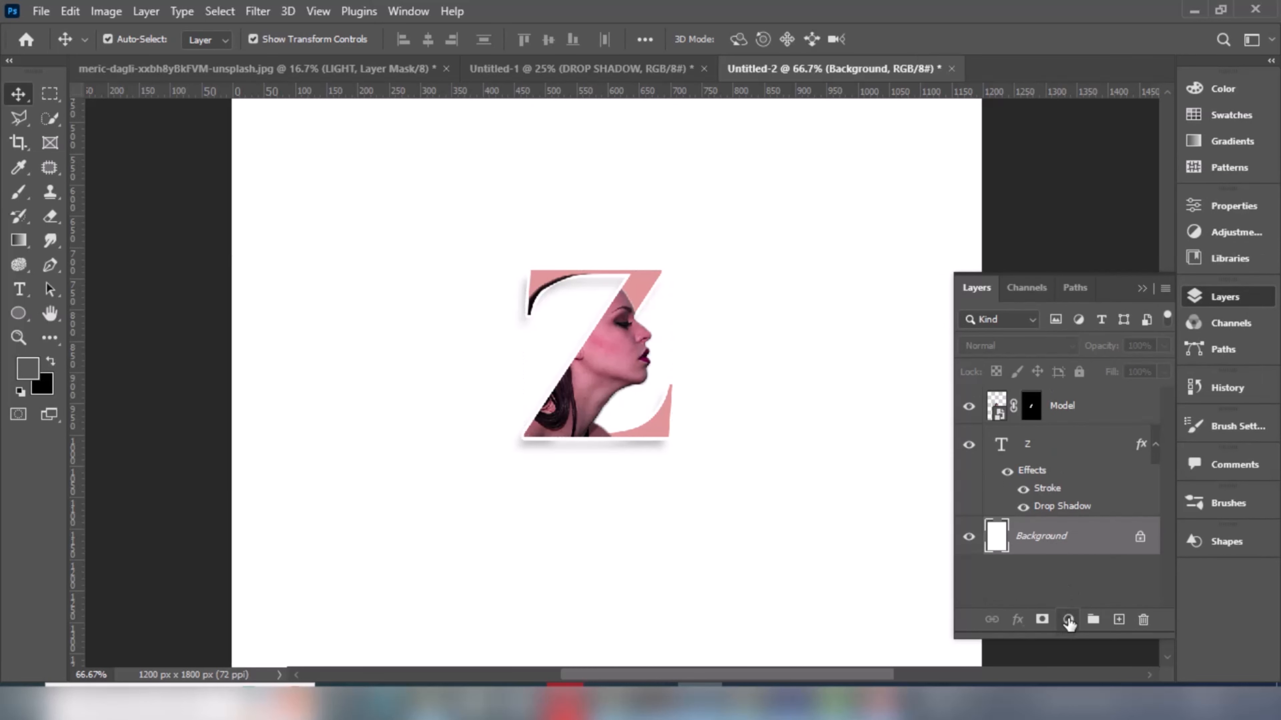
pyautogui.click(1069, 619)
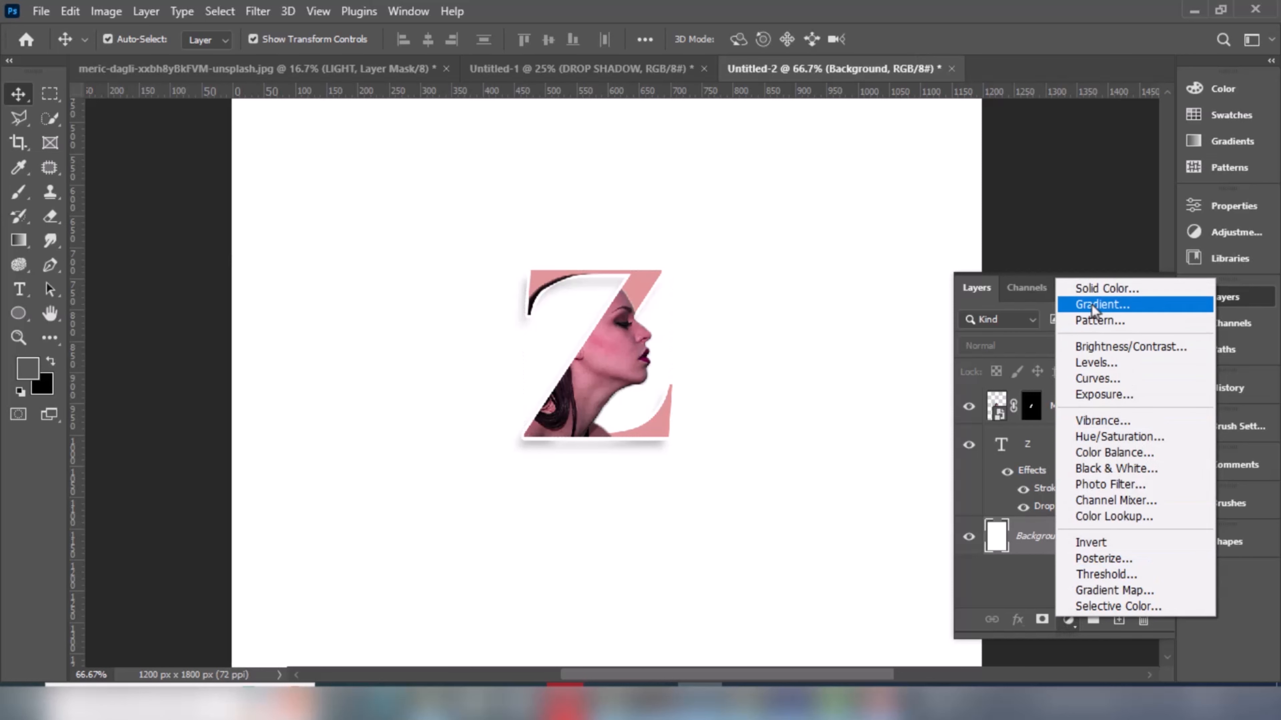
pyautogui.click(1102, 305)
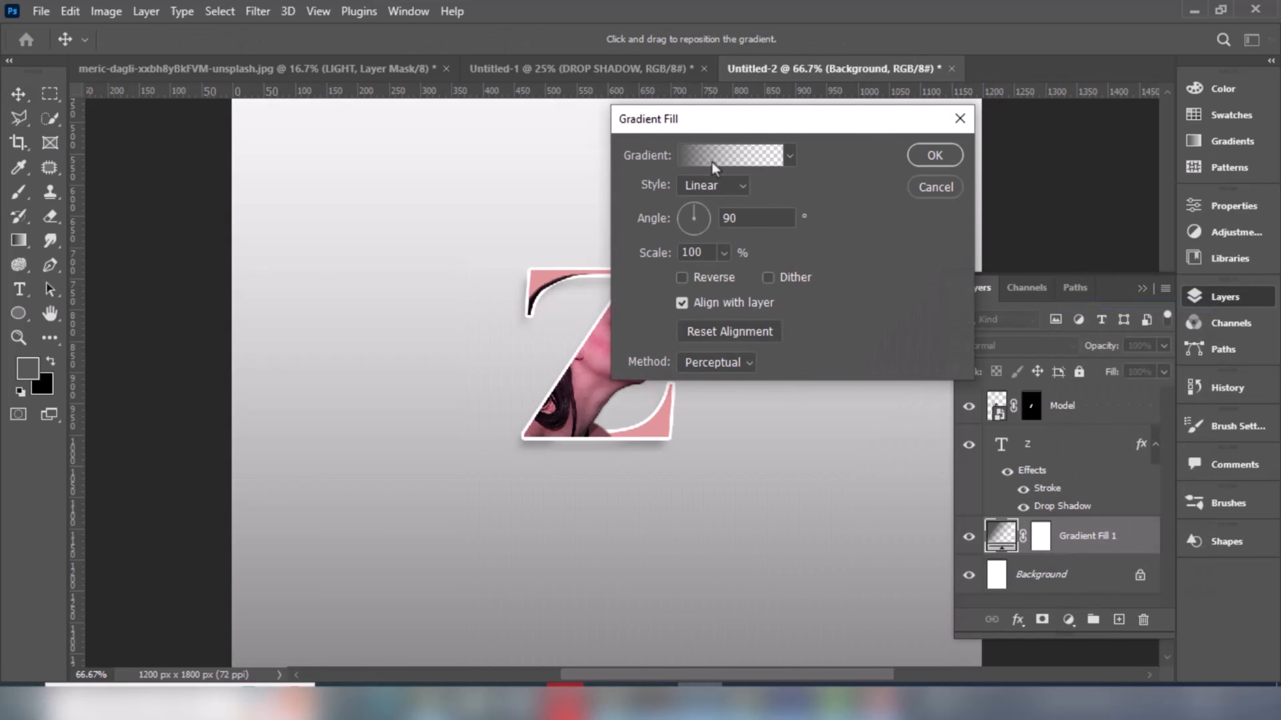
pyautogui.click(715, 190)
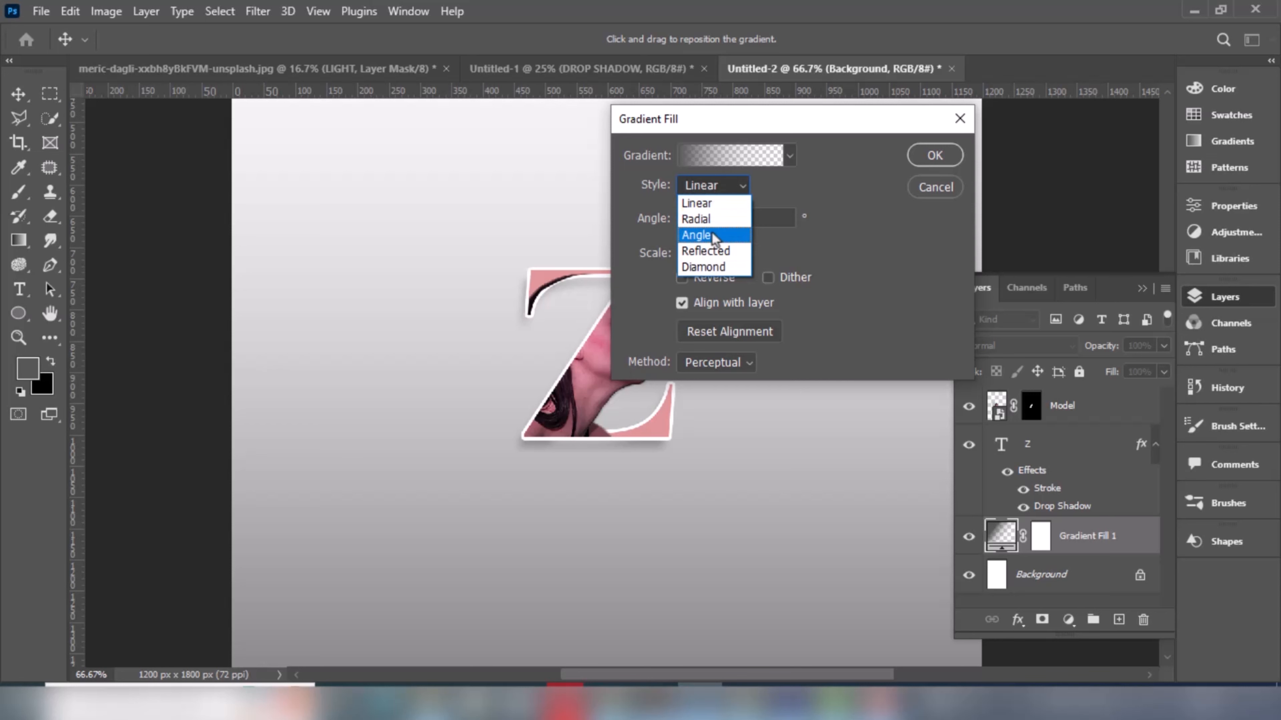
pyautogui.click(706, 219)
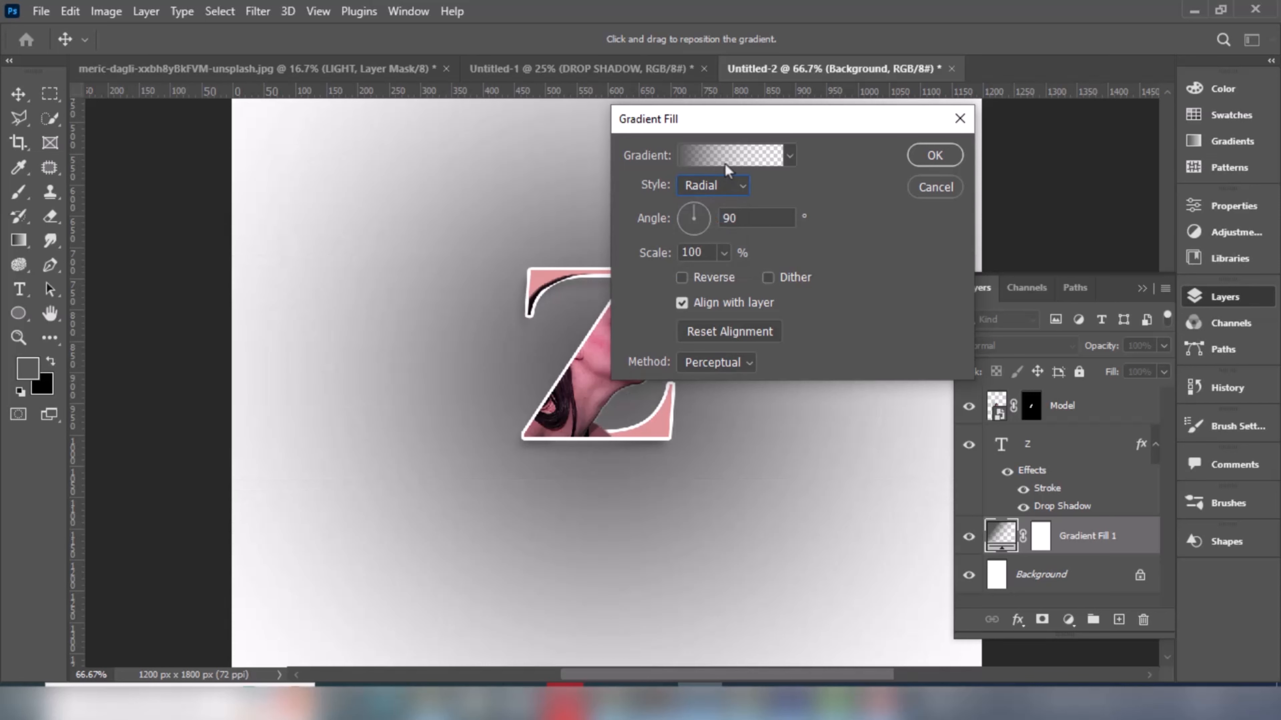
# Load the Black, White preset from Basics for the gradient fill and change its black stop to white.
pyautogui.click(726, 167)
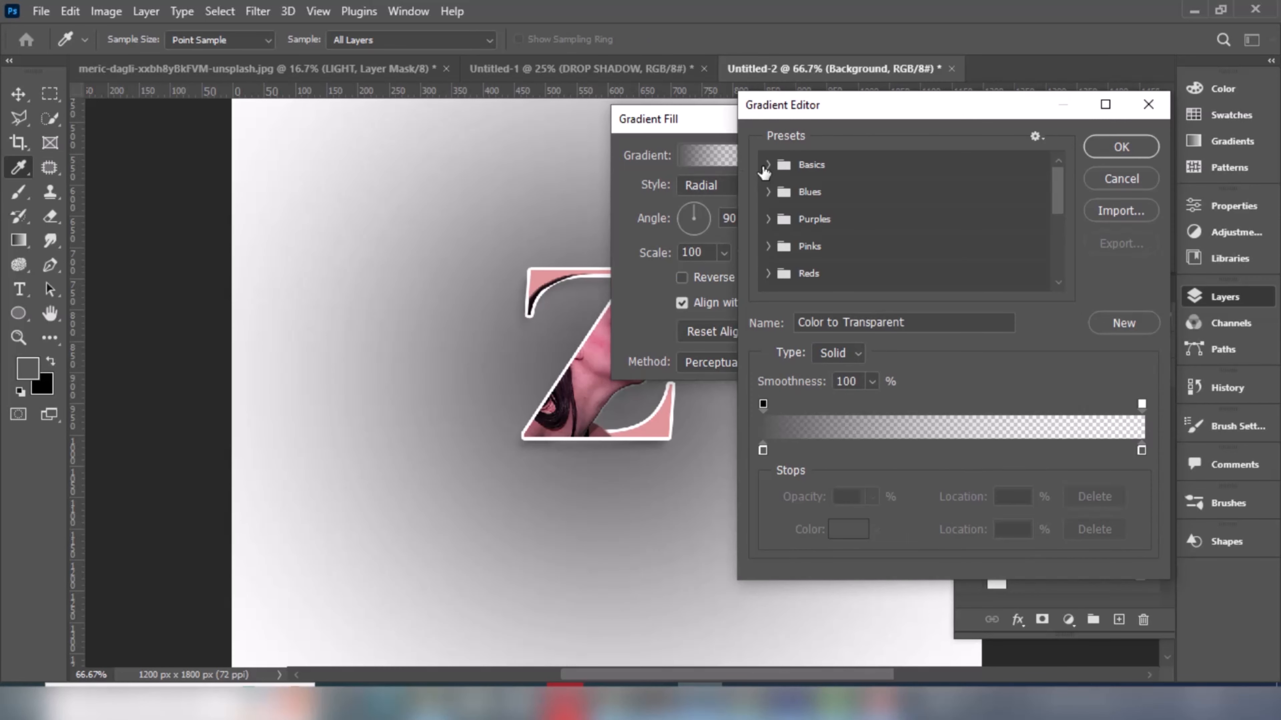
pyautogui.click(765, 172)
pyautogui.click(769, 169)
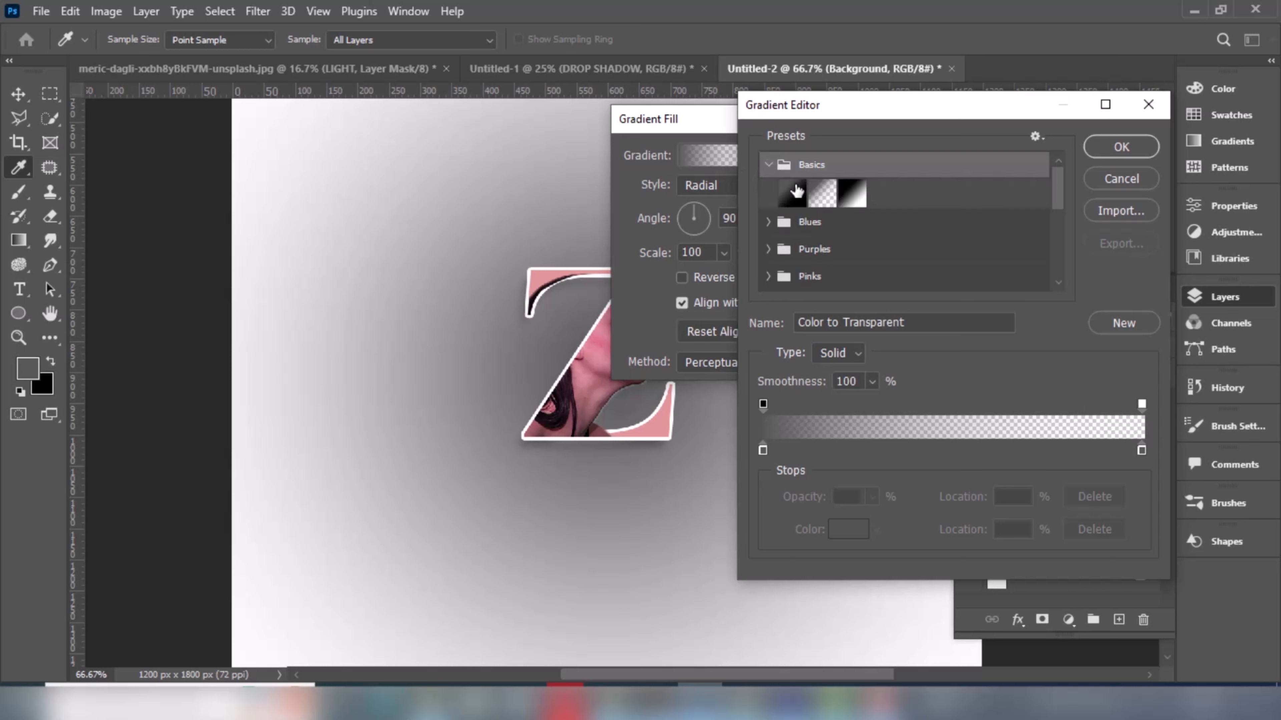
pyautogui.click(854, 199)
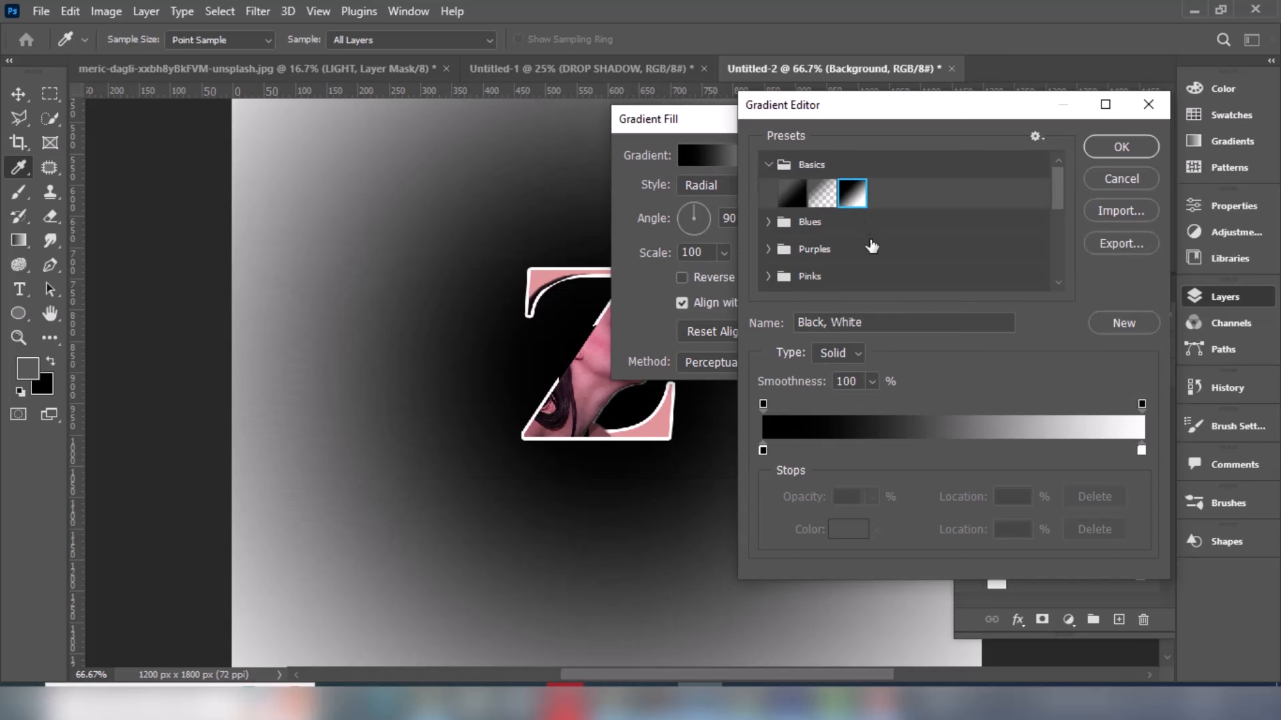
pyautogui.click(763, 450)
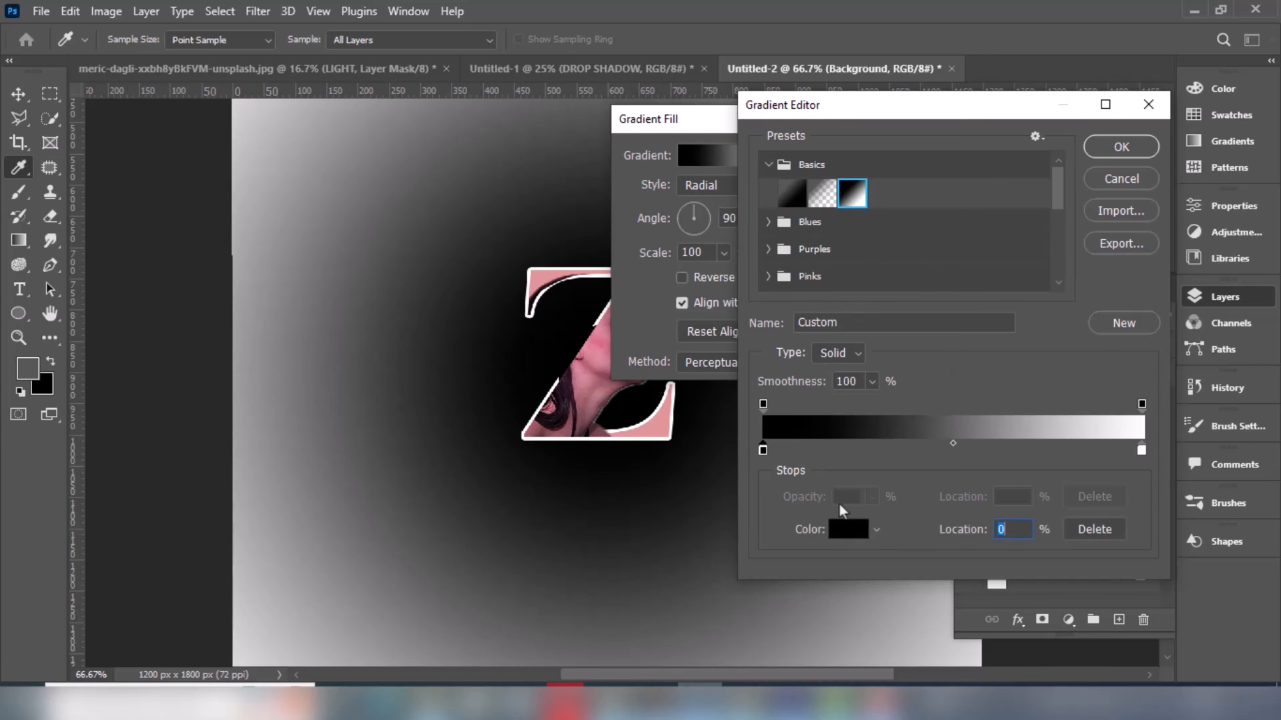
pyautogui.click(846, 536)
pyautogui.moveTo(700, 298); pyautogui.dragTo(691, 222)
pyautogui.click(1120, 230)
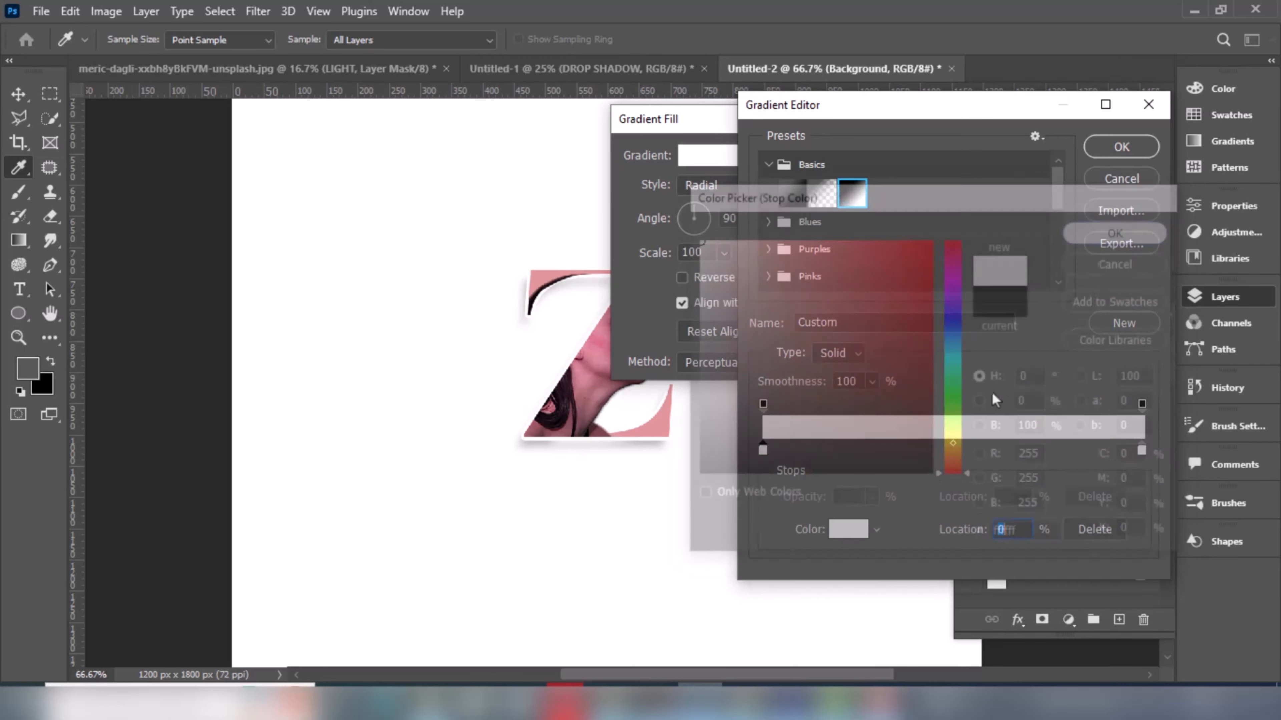
# Set the gradient's end stop at 100% to light grey d7d7d7 and apply the gradient fill.
pyautogui.click(1141, 450)
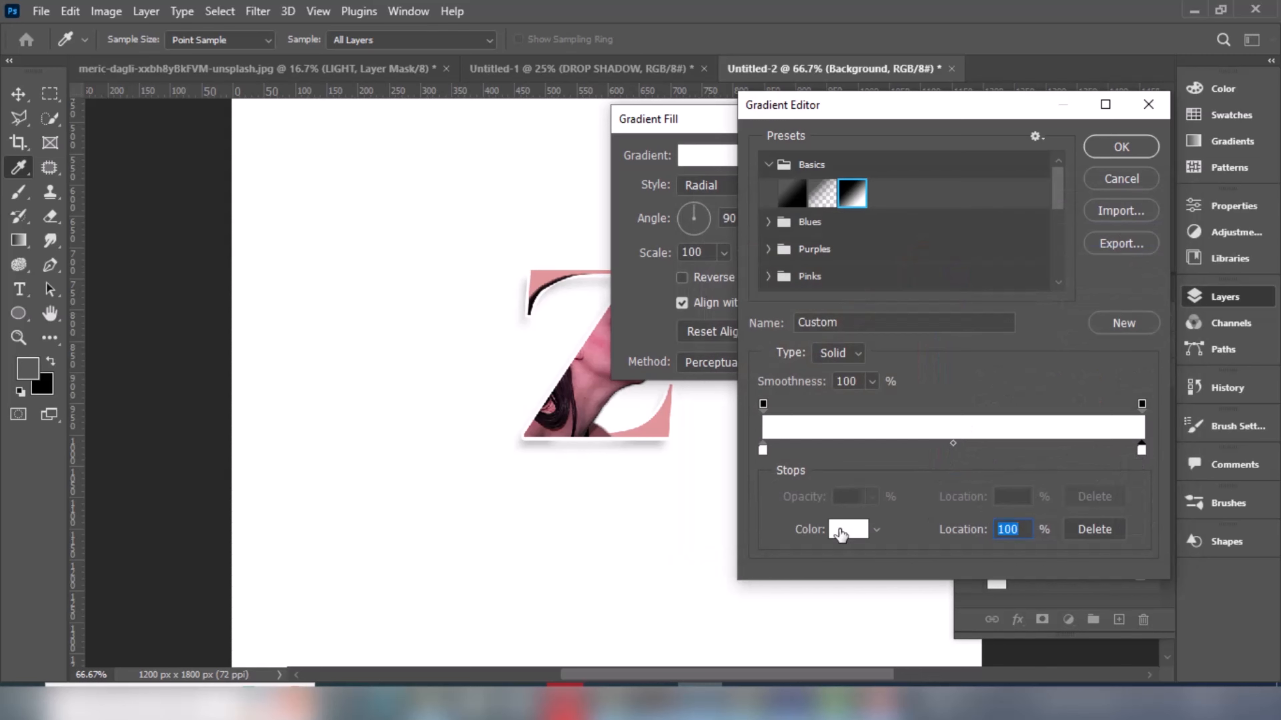
pyautogui.click(847, 529)
pyautogui.moveTo(704, 314); pyautogui.dragTo(696, 276)
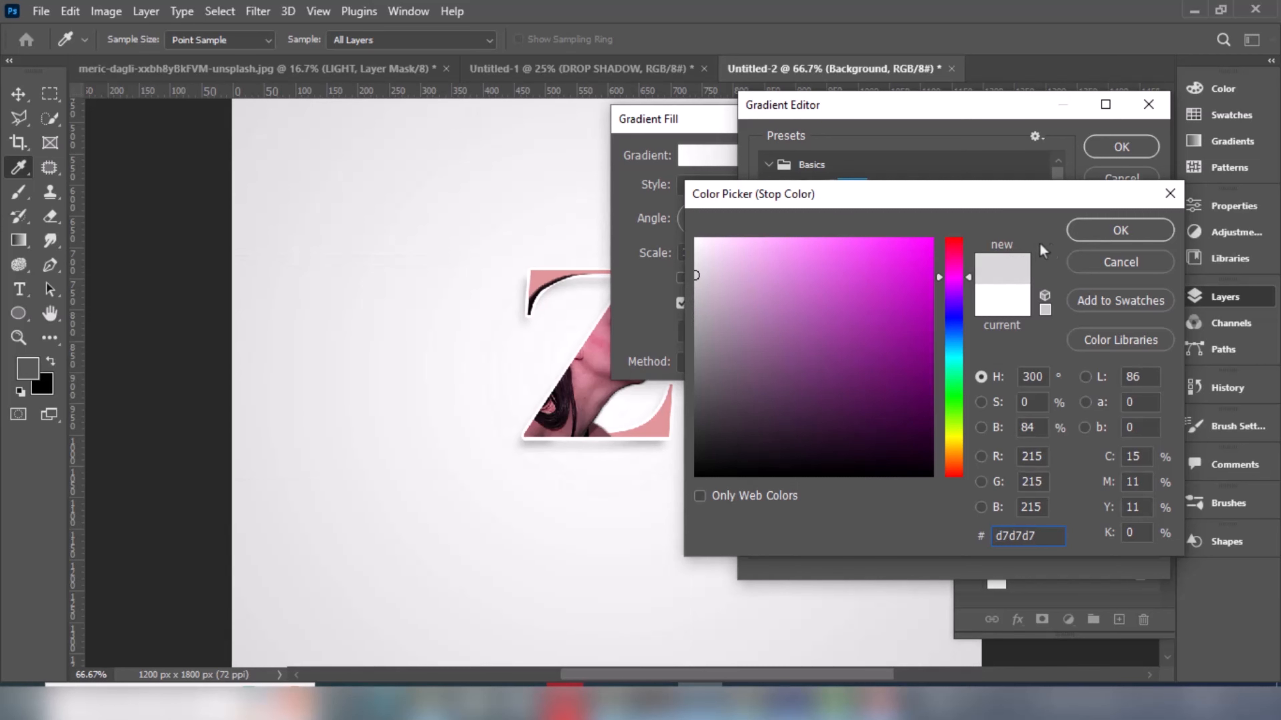
pyautogui.click(1093, 233)
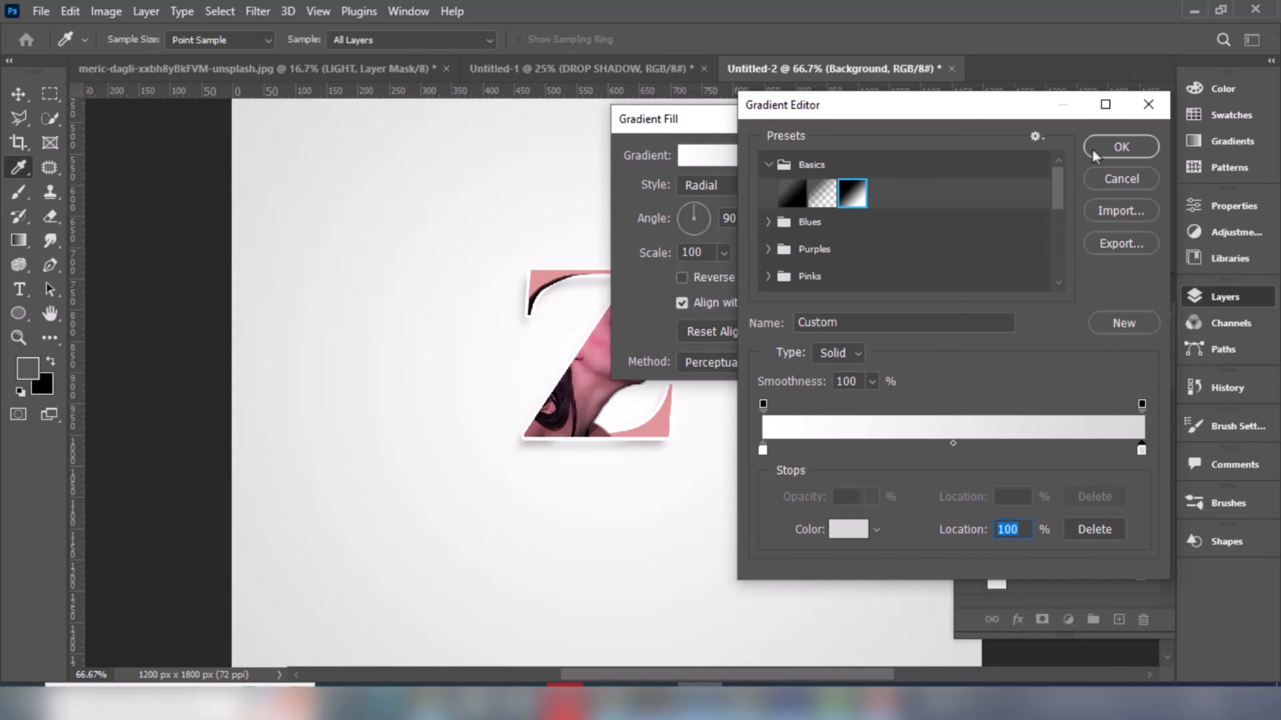
pyautogui.click(1118, 149)
pyautogui.click(933, 157)
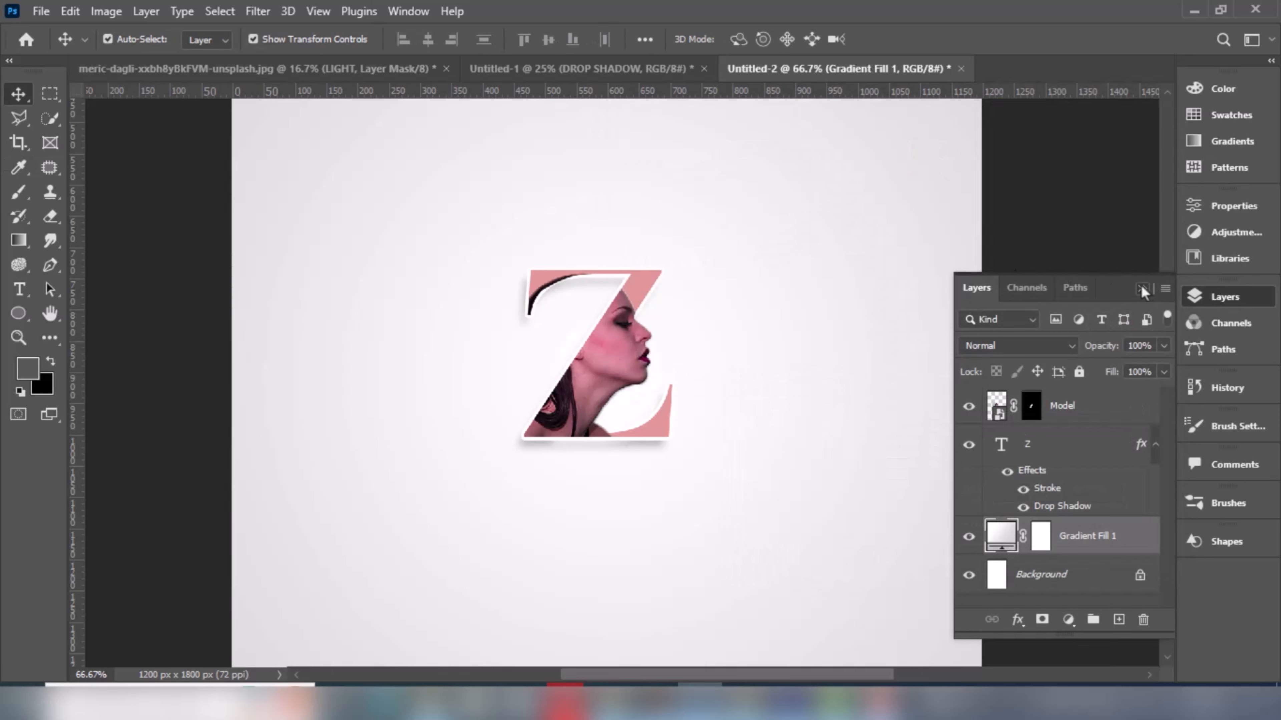
pyautogui.click(1142, 289)
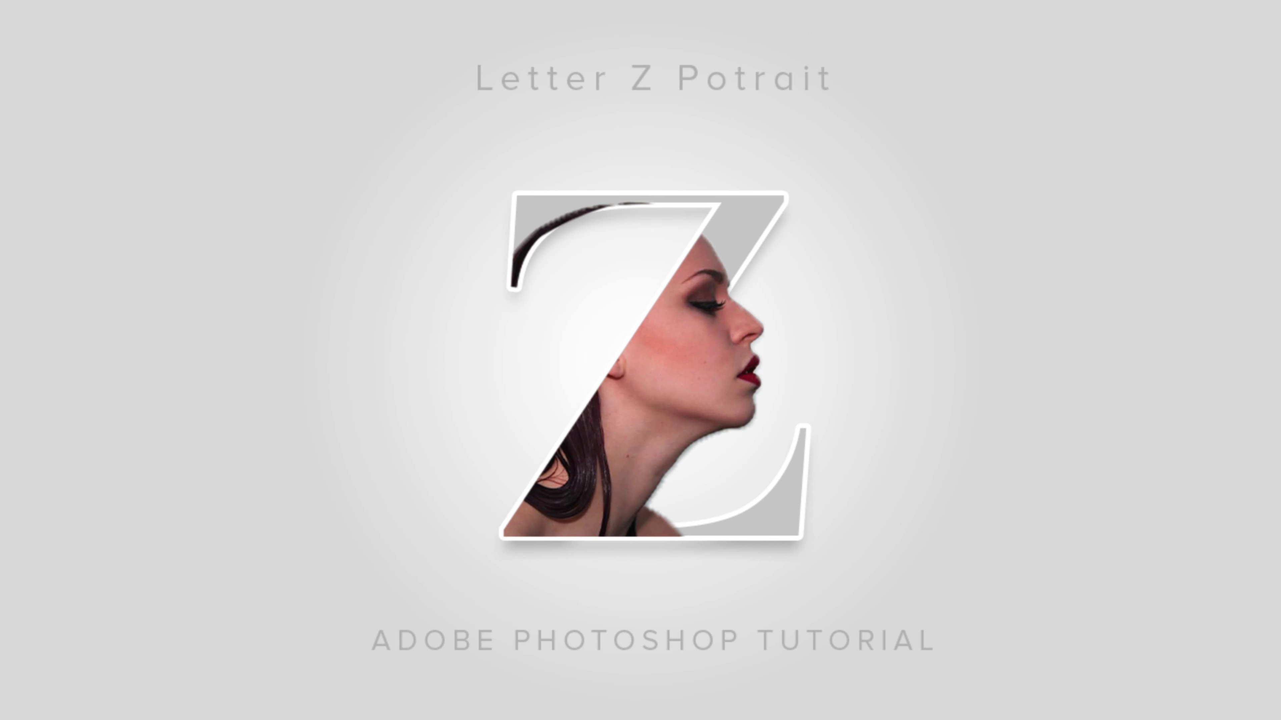